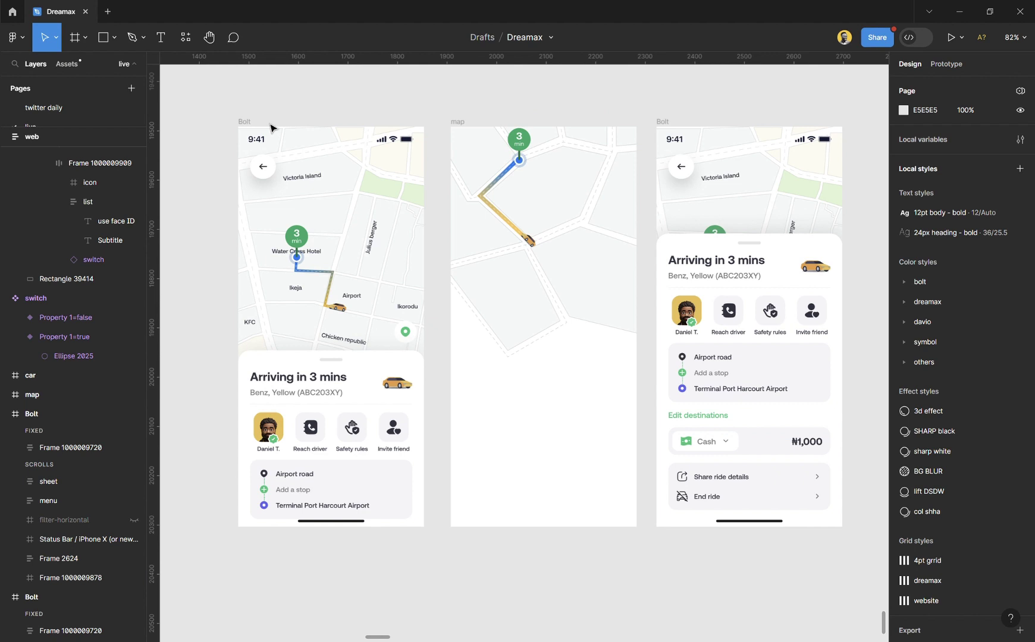
Starting from the first Bolt screen, hop between the Bolt and map frames with N and Shift+N.
left_click(248, 122)
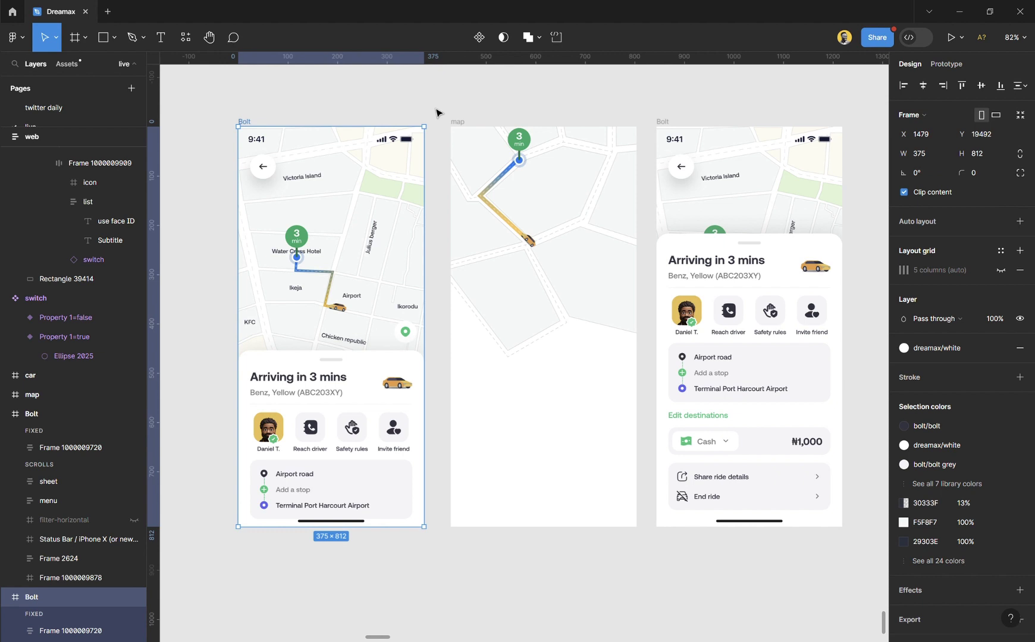
key("n")
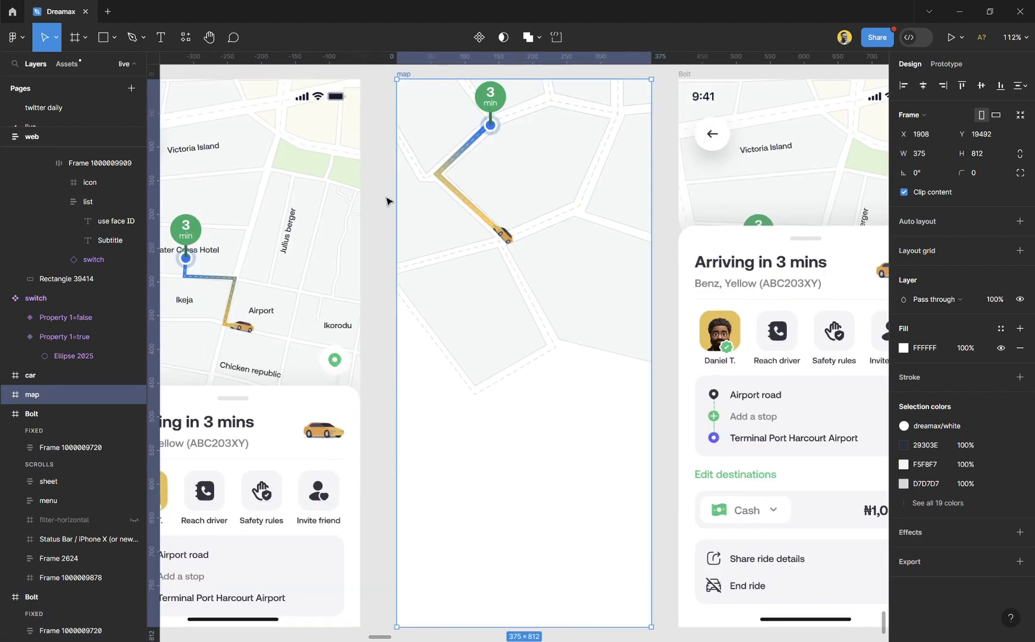
key("n")
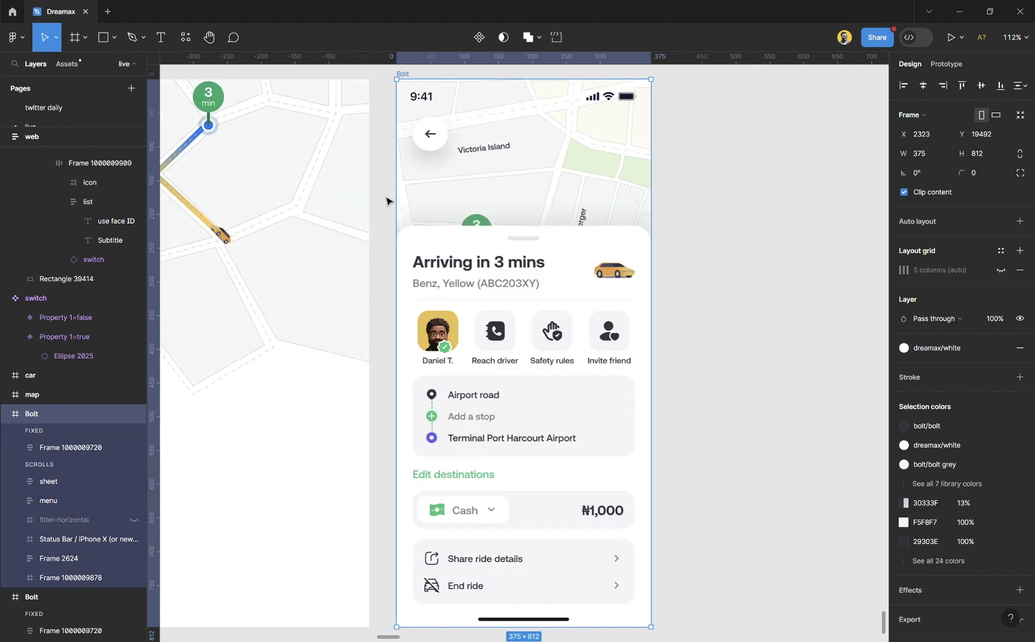
scroll(392, 226, "left", 6)
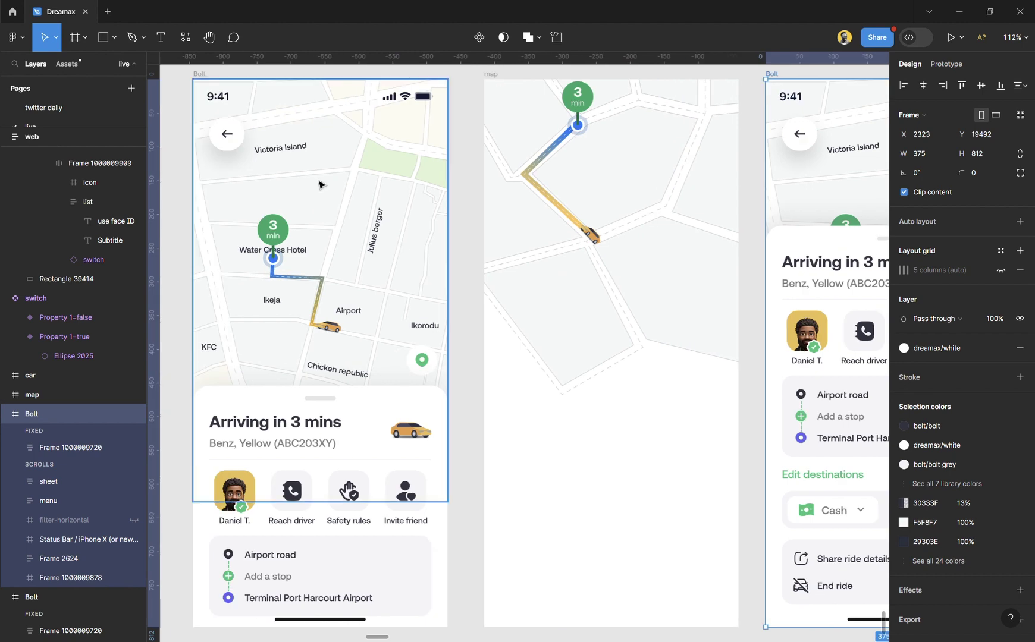
key("shift+n")
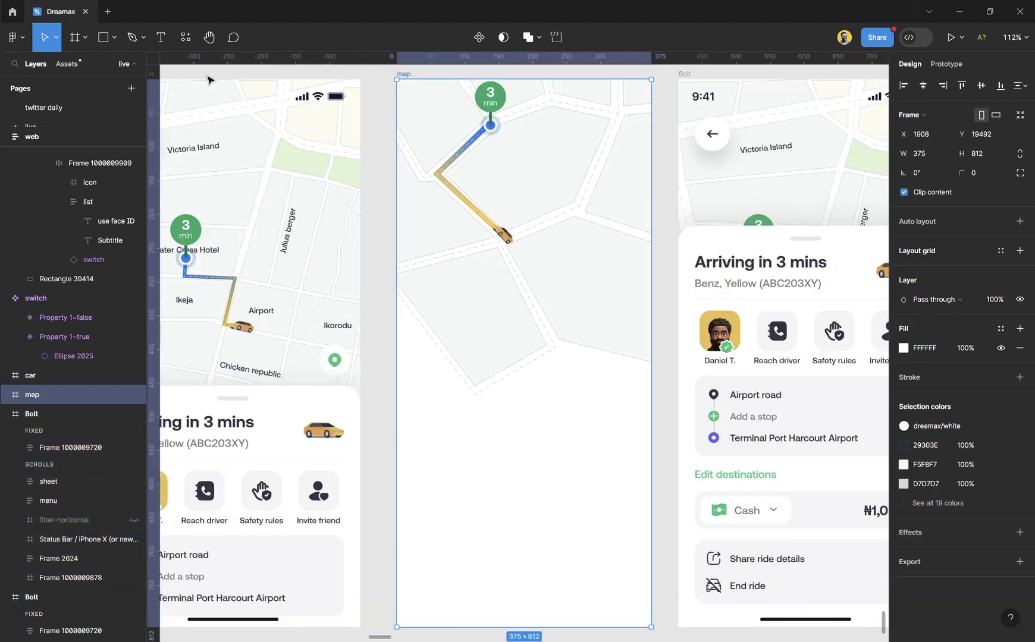
key("n")
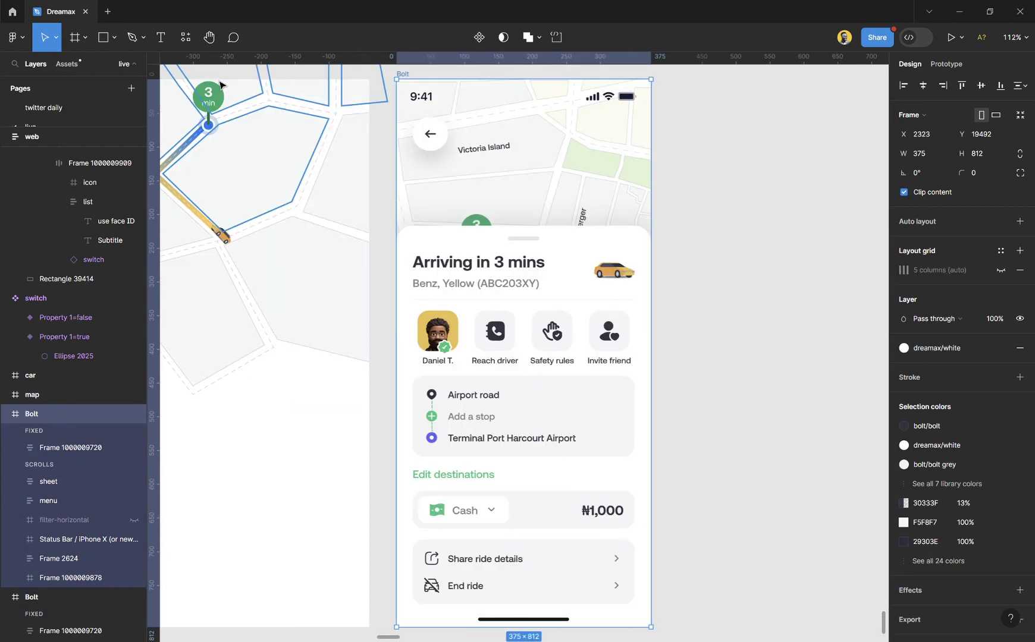
scroll(460, 272, "left", 5)
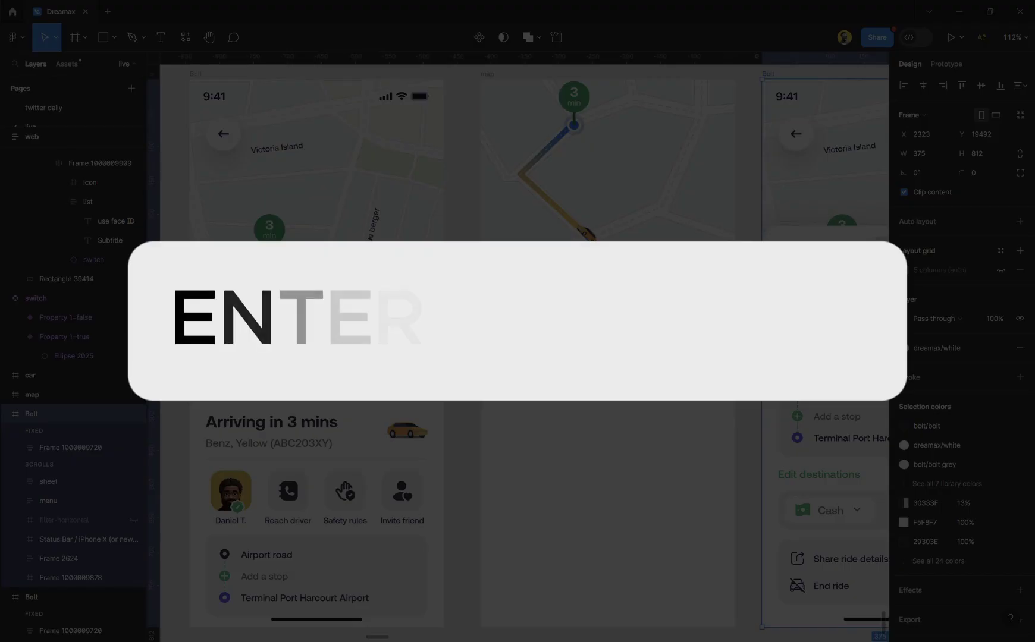
Deselect, select the ride-details sheet of the first Bolt screen, and zoom to it with Shift+2.
scroll(460, 272, "down", 3)
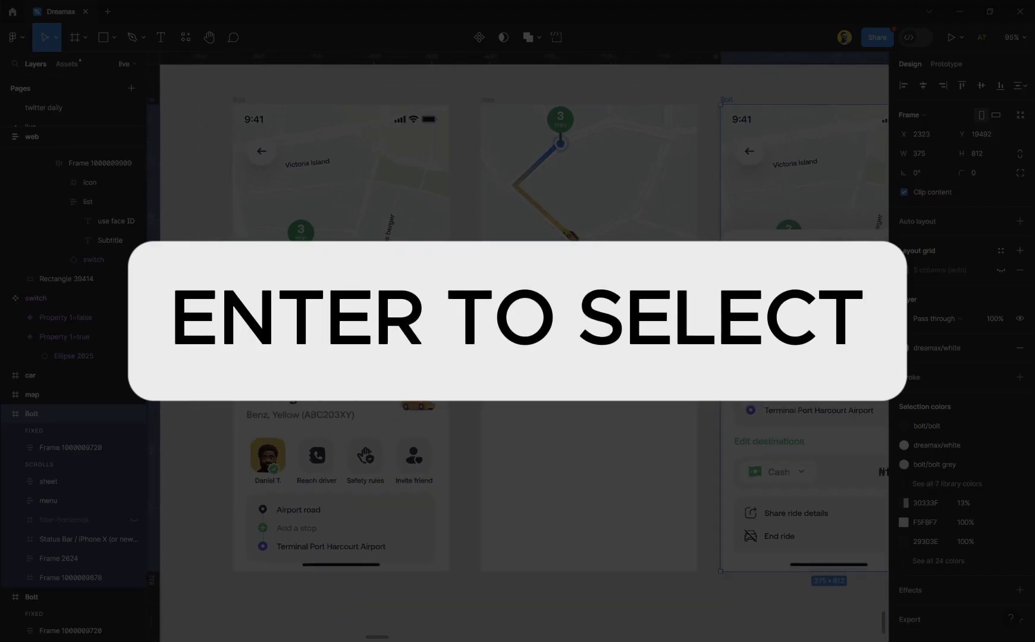
key("Escape")
scroll(472, 261, "left", 1)
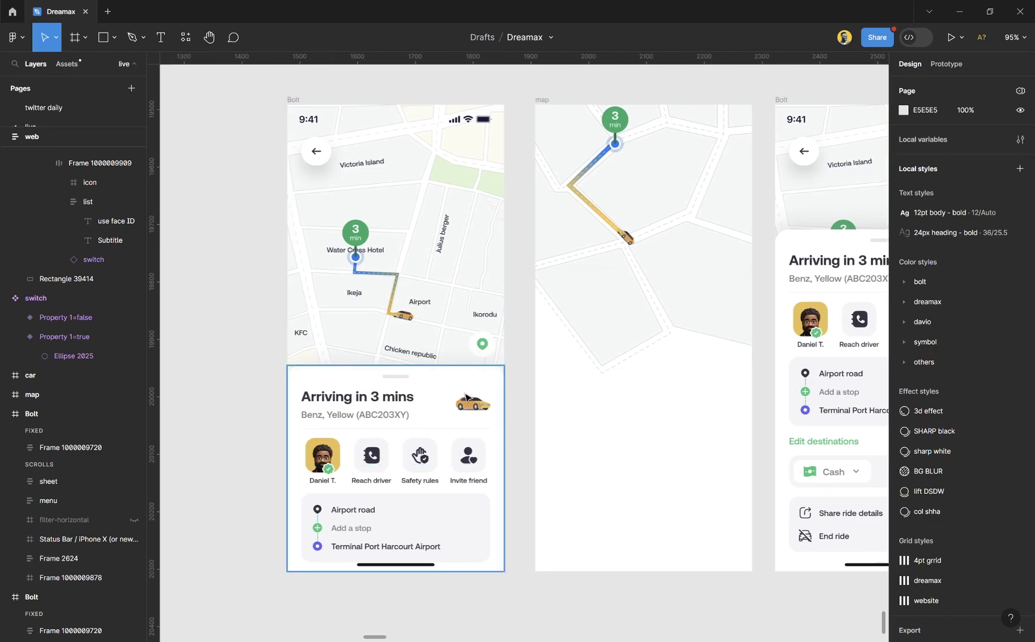
left_click(393, 519)
key("shift+2")
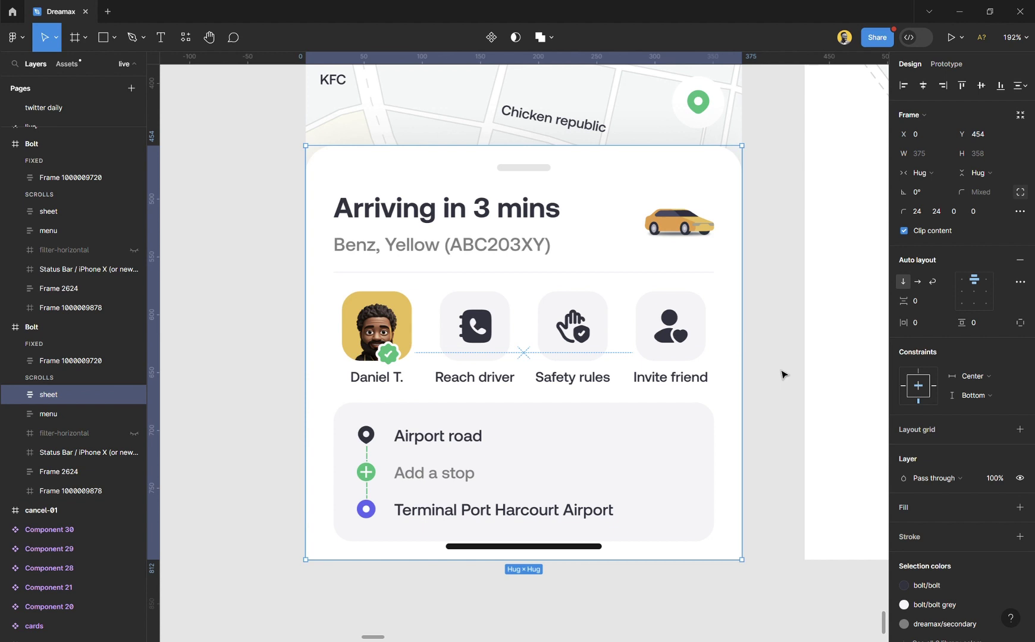
scroll(566, 270, "left", 5)
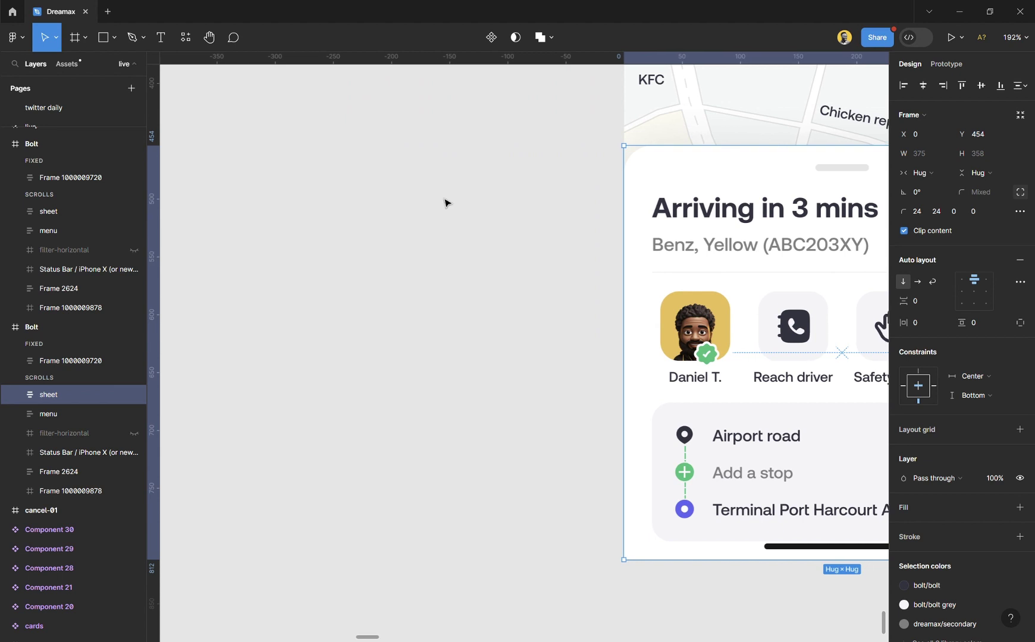
Copy the destinations box onto empty canvas and duplicate its Airport road row several times.
left_click(791, 441)
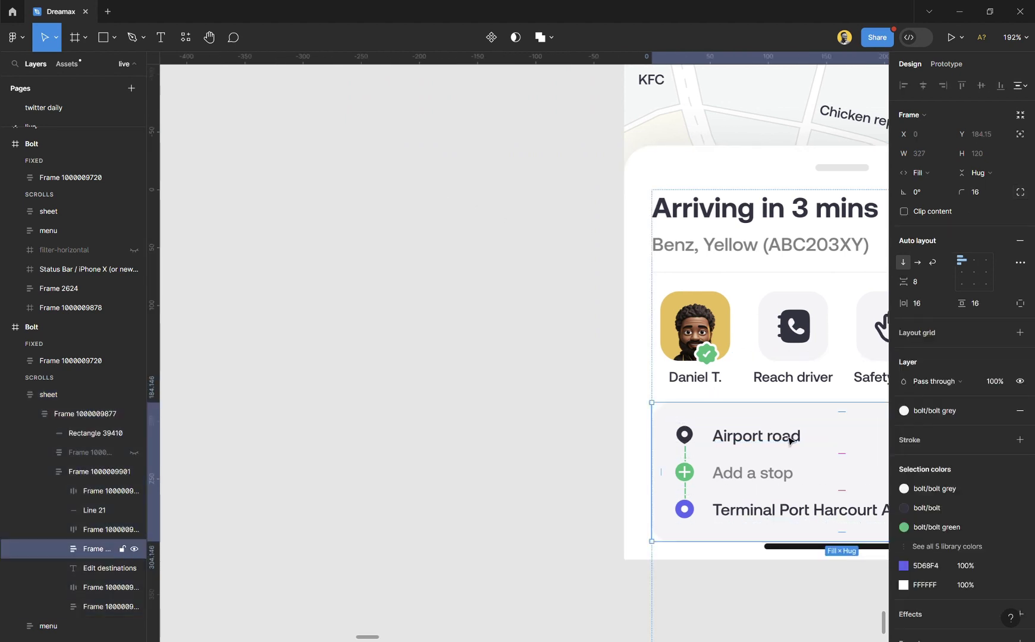
left_click_drag(791, 441, 323, 203)
key("ctrl+alt+g")
left_click(219, 214, "ctrl")
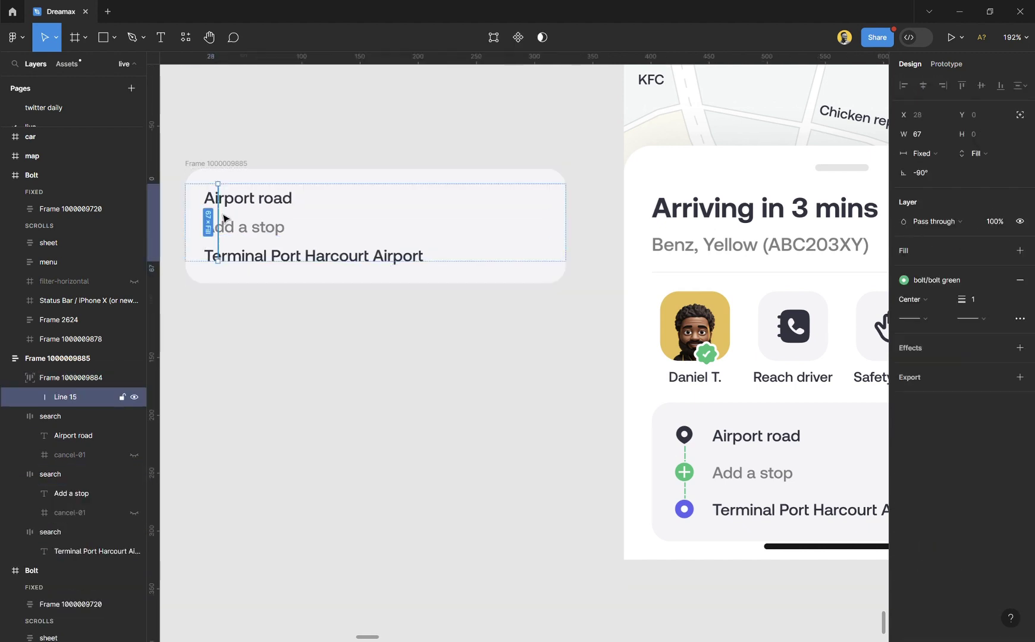
left_click(267, 198)
key("ctrl+d")
key("ctrl+d")
key("ctrl+d")
key("ctrl+d")
key("ctrl+d")
key("shift+Return")
key("shift+2")
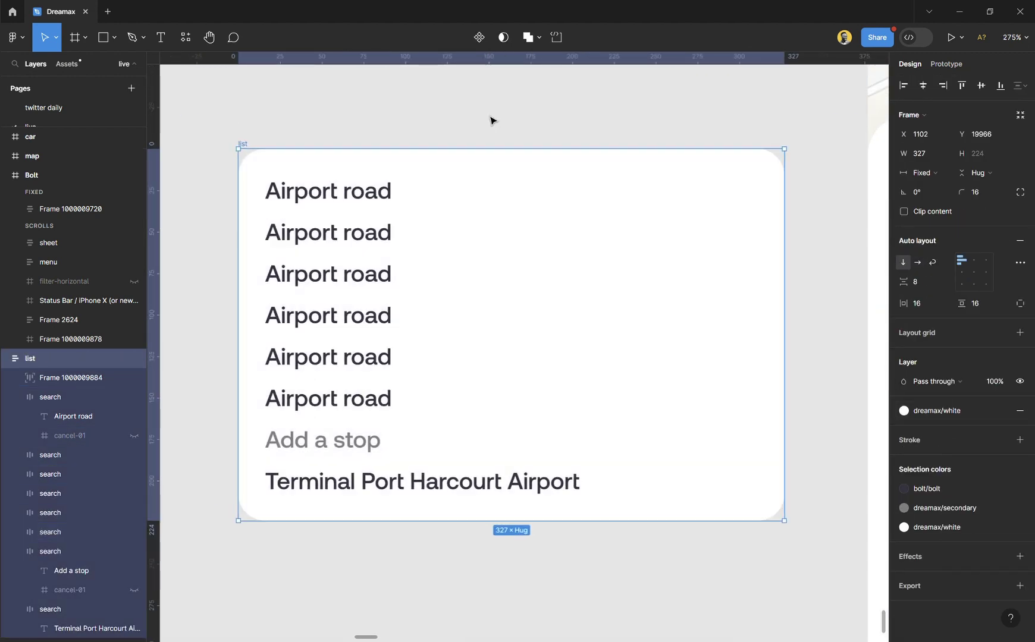
Select the first four Airport road rows in turn, then the whole list frame.
left_click(392, 194)
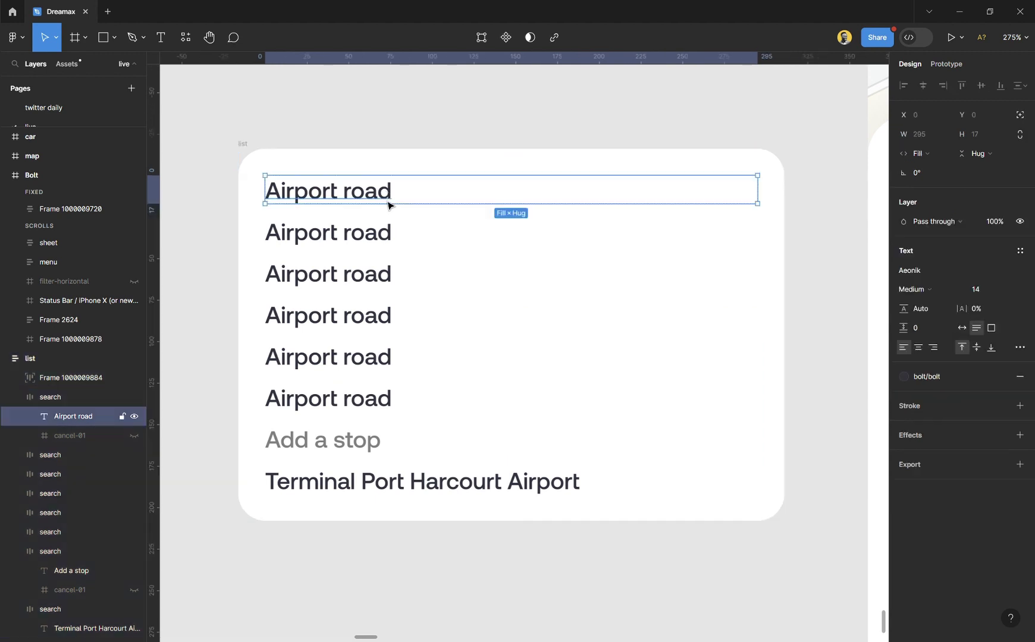
left_click(387, 232)
left_click(388, 274)
left_click(386, 319)
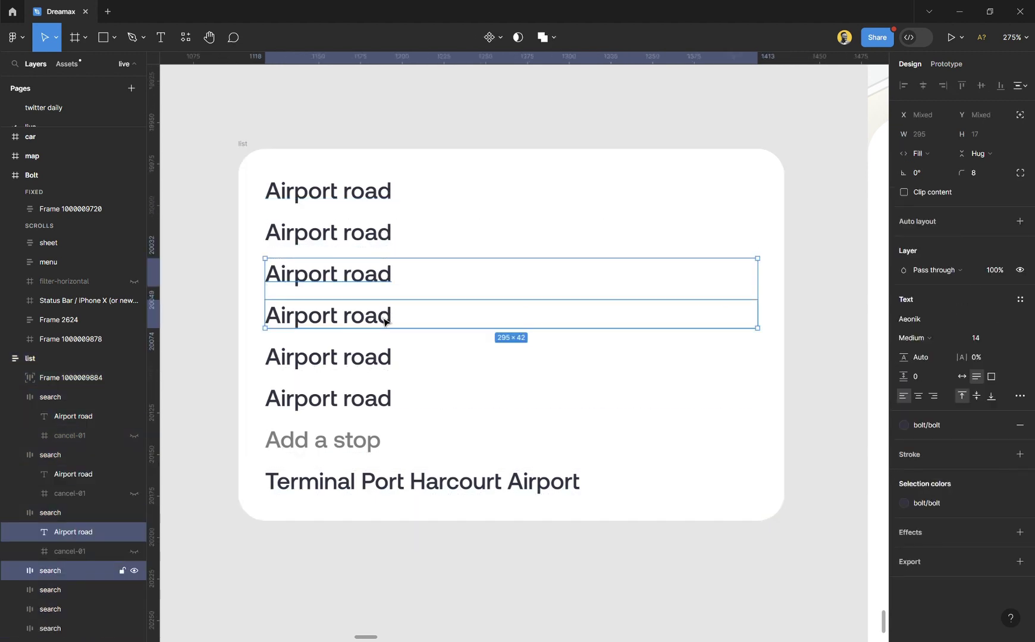
left_click(244, 145)
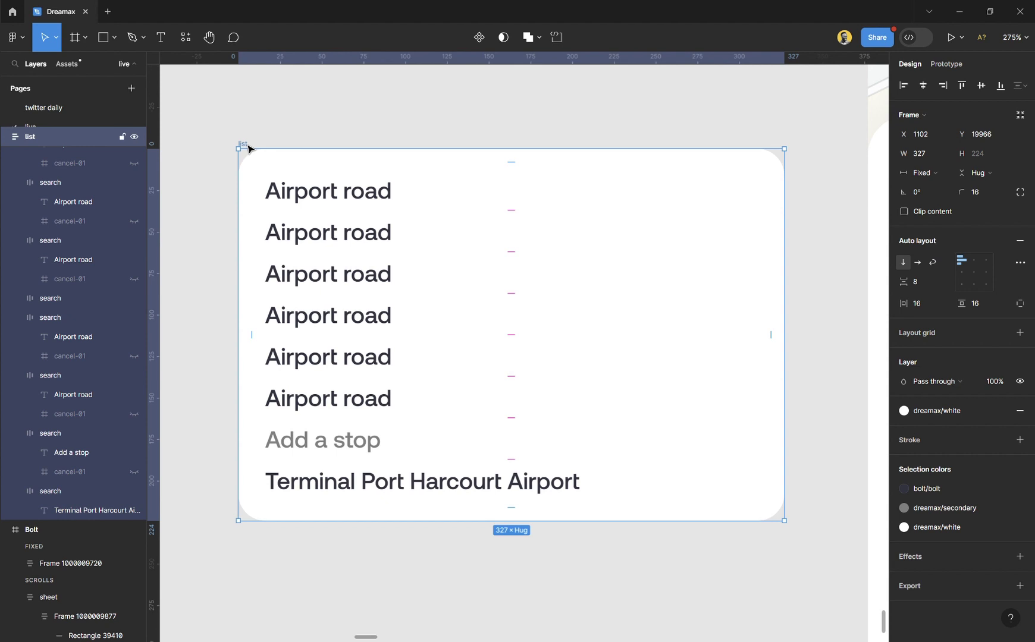
key("Return")
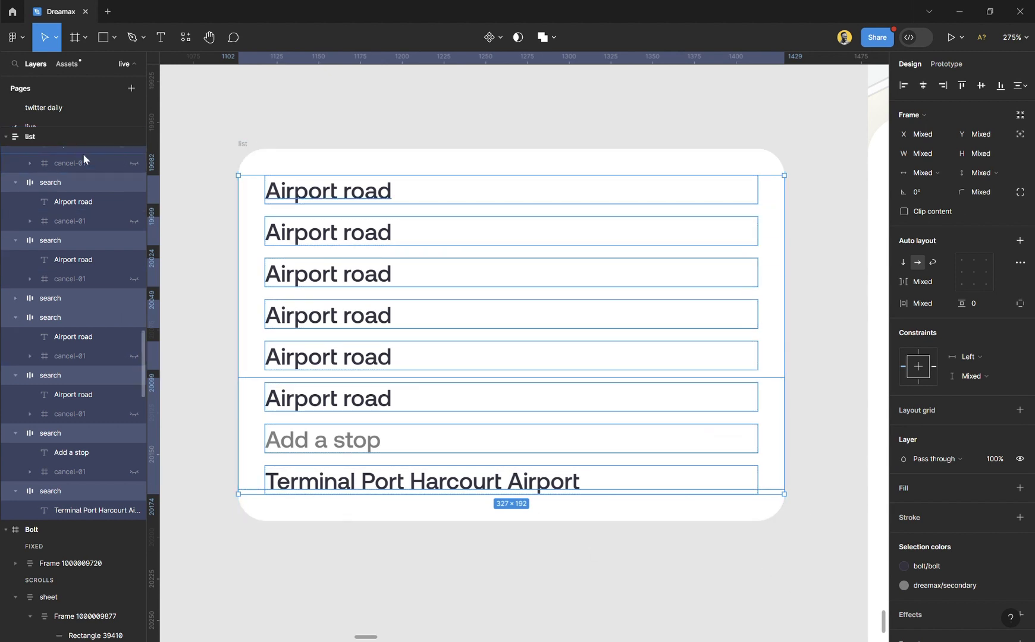
left_click(134, 163)
left_click(135, 221)
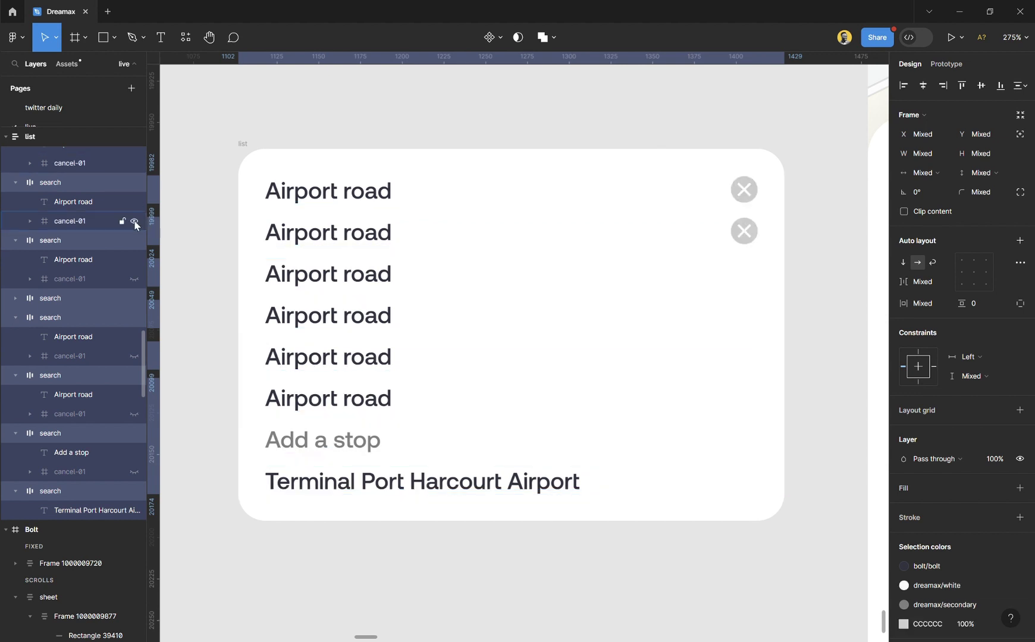
left_click(134, 279)
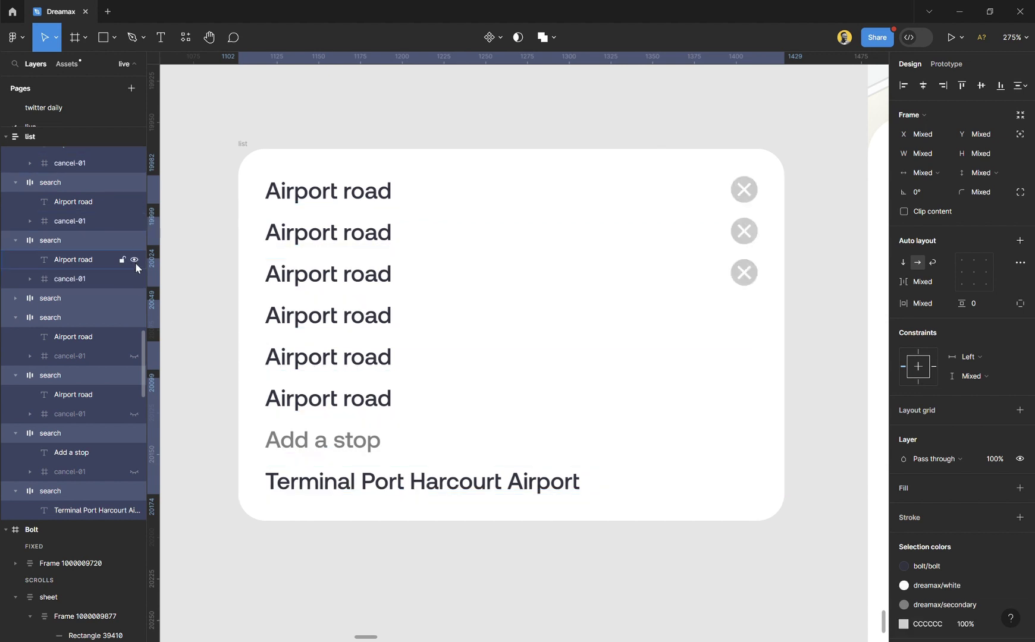
left_click(134, 221)
left_click(135, 163)
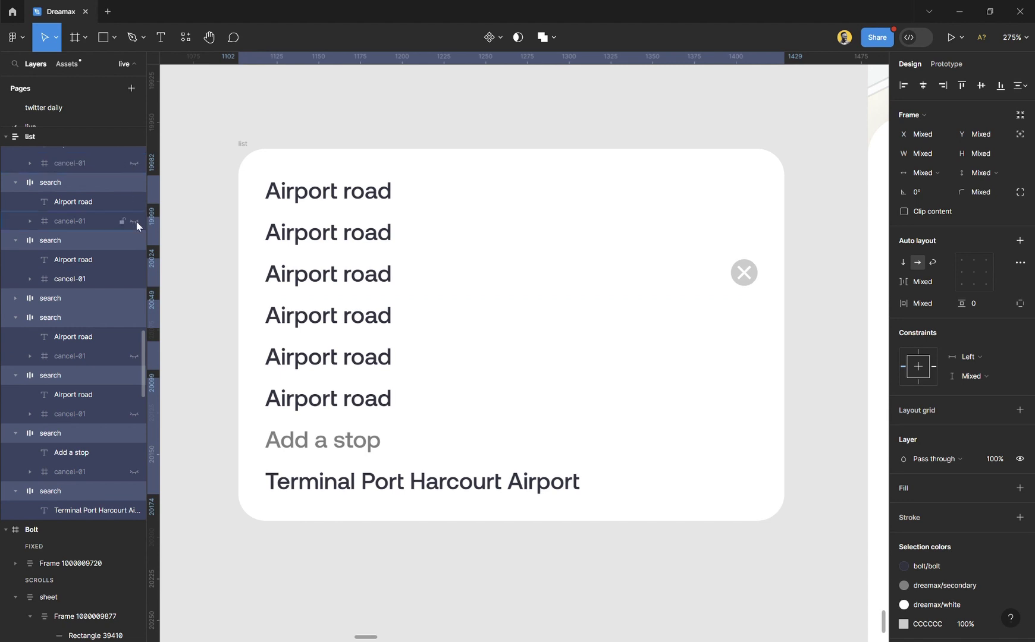
left_click(135, 279)
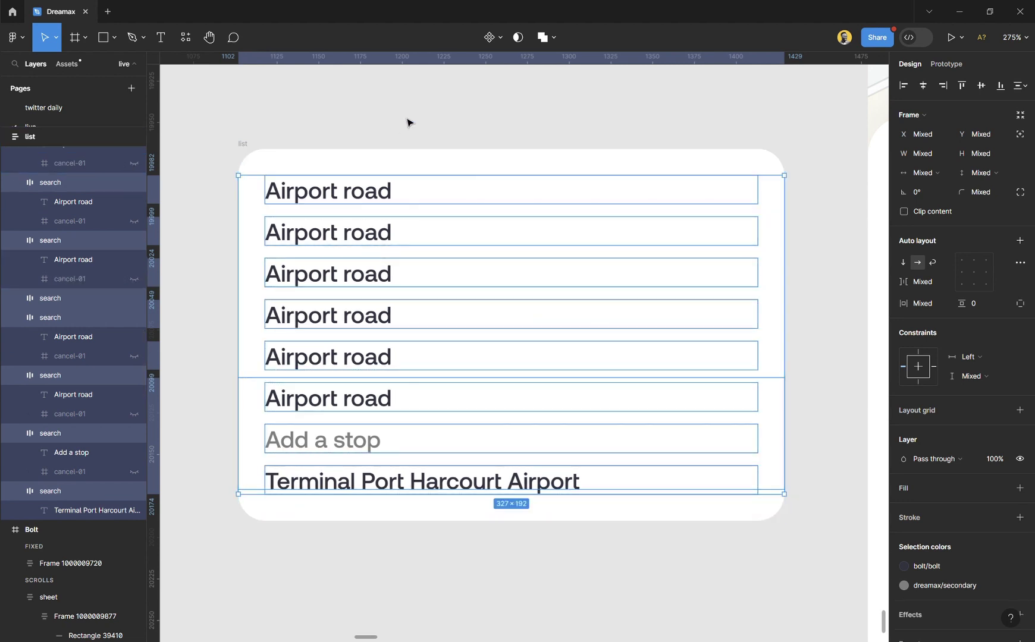
Recolour the selected row texts and icons with the bolt green colour style.
key("Return")
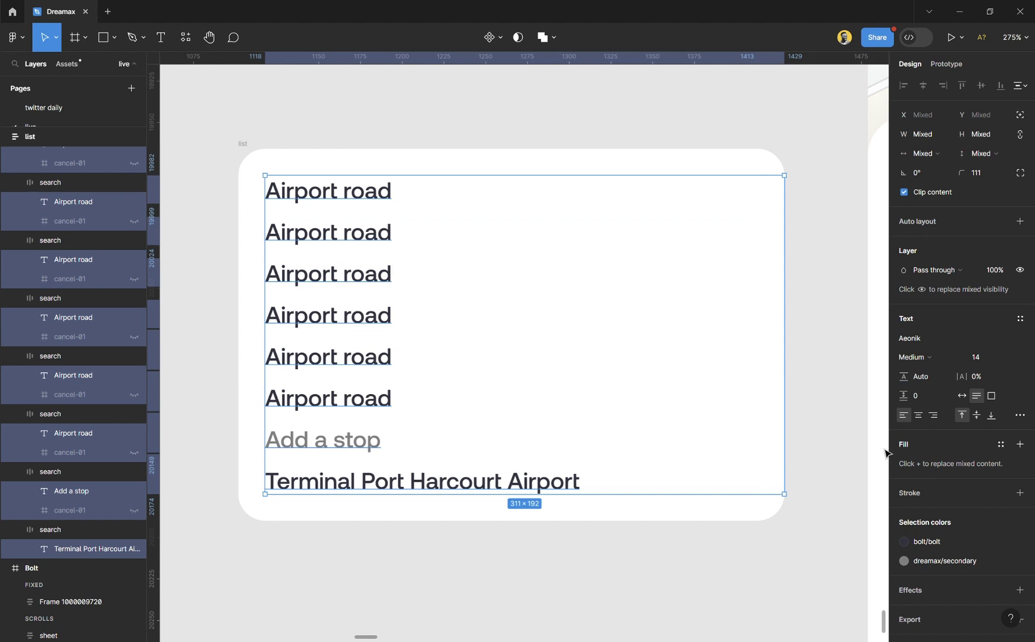
left_click(941, 544)
left_click(812, 523)
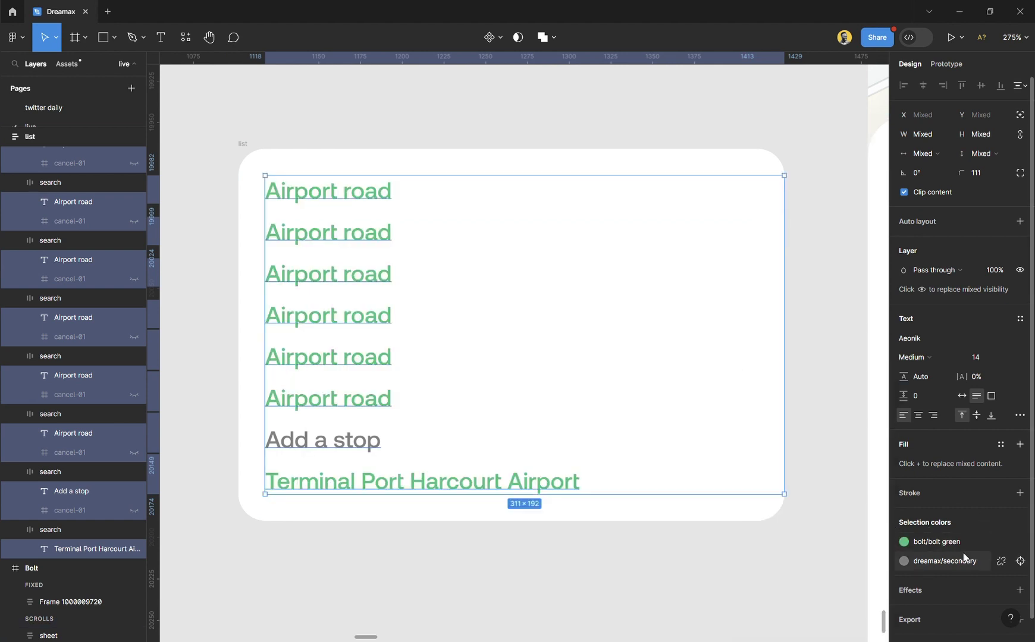
left_click(822, 178)
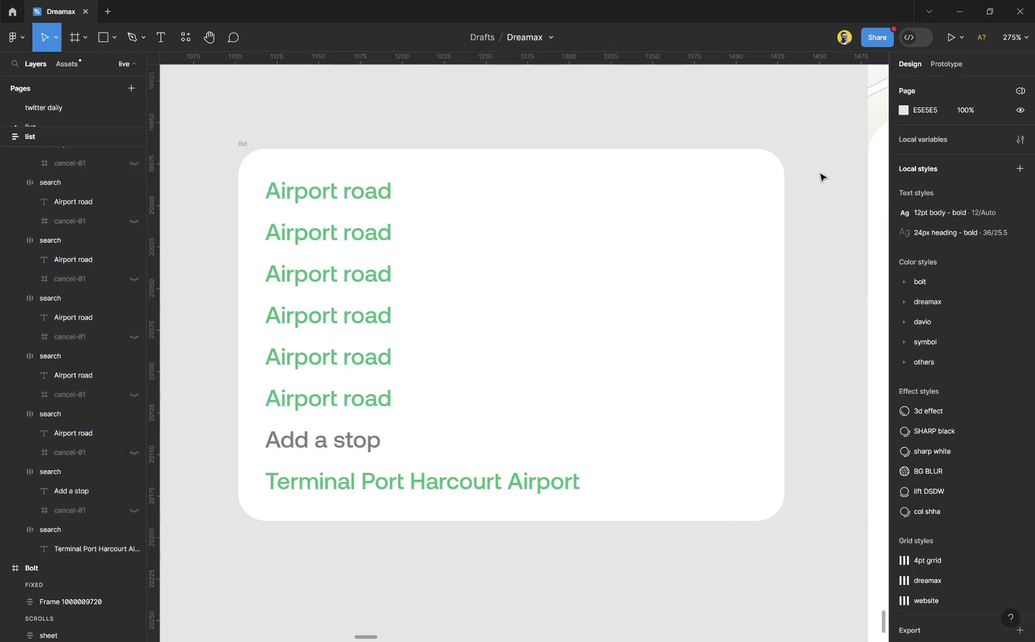
Zoom to the list frame, then the ride sheet, then the plain map frame.
scroll(354, 167, "down", 5)
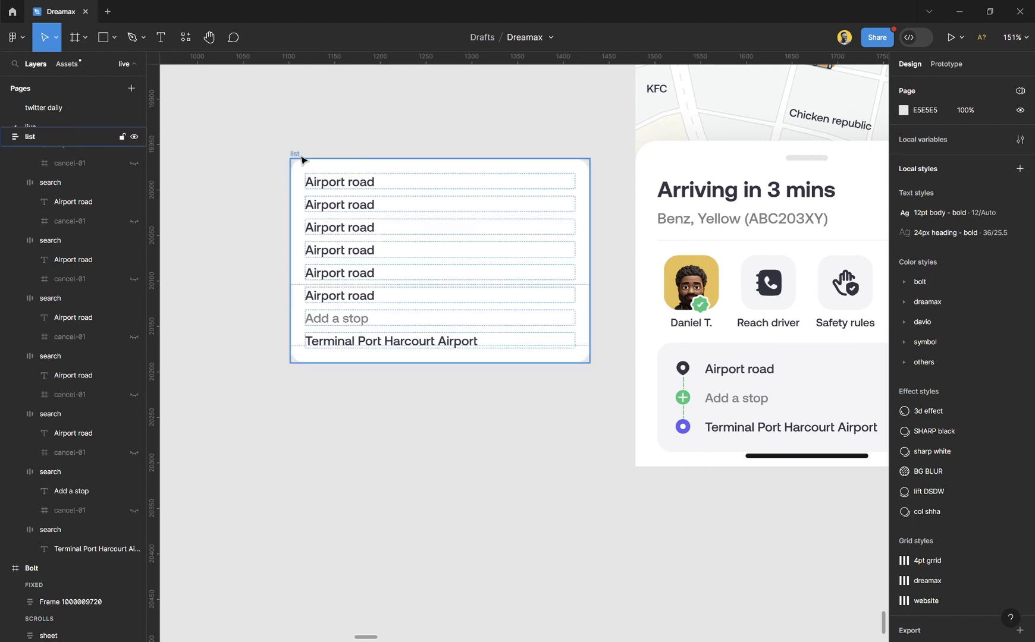
left_click(302, 159)
key("shift+2")
scroll(297, 179, "down", 7)
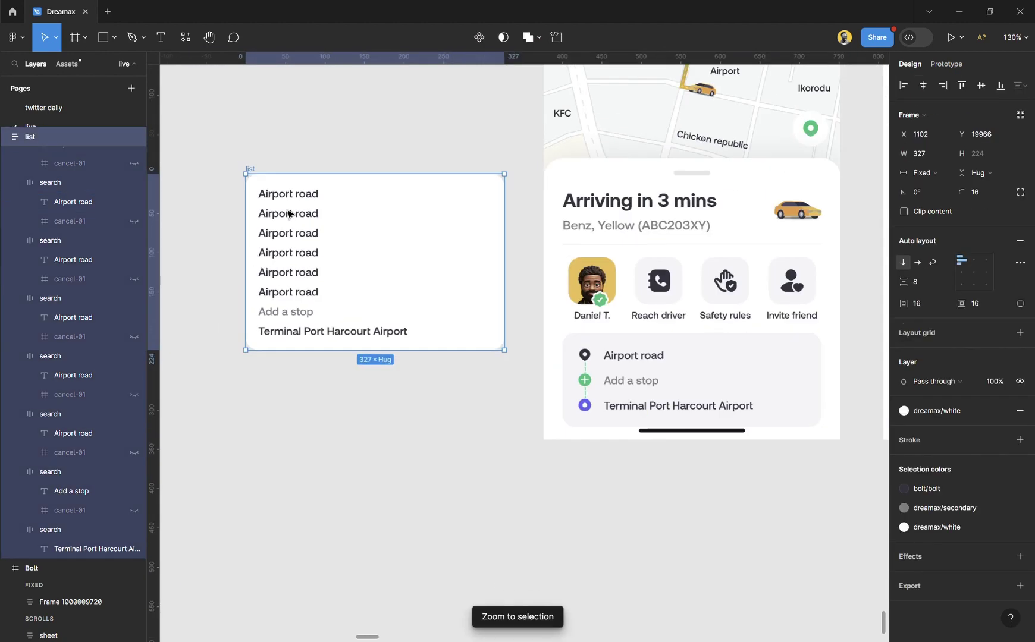
left_click(697, 198)
key("shift+2")
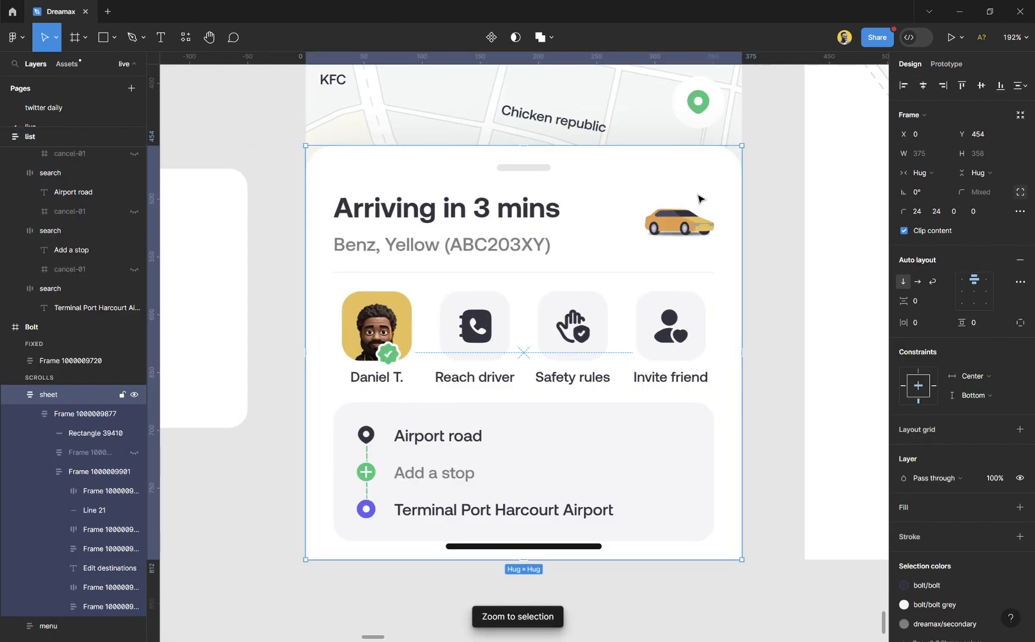
left_click(817, 220)
key("shift+2")
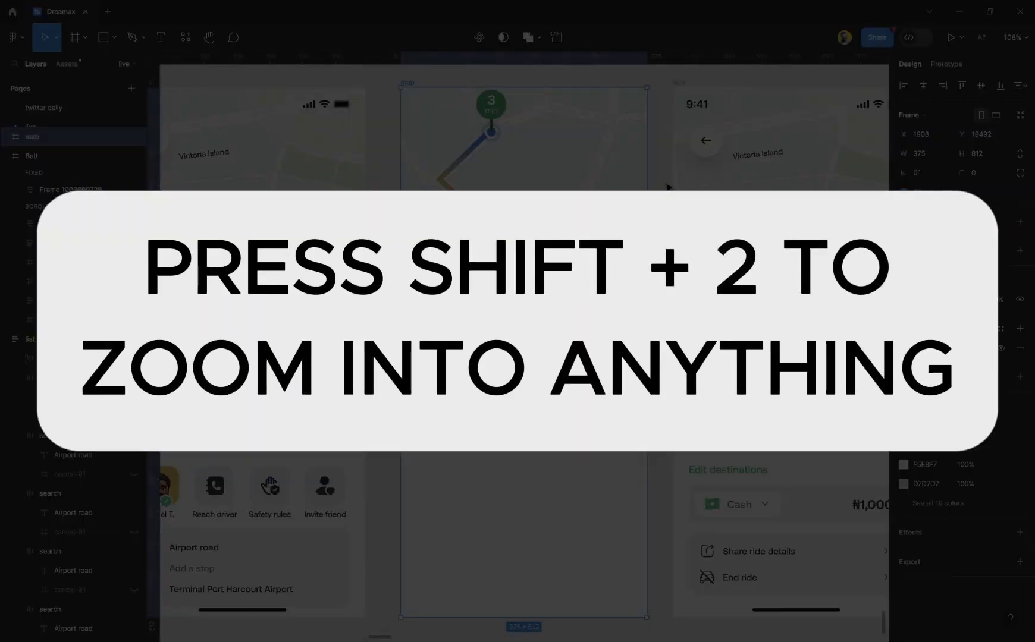
Select the Airport road list frame, zoom to fit it, then zoom out slightly.
scroll(665, 202, "left", 10)
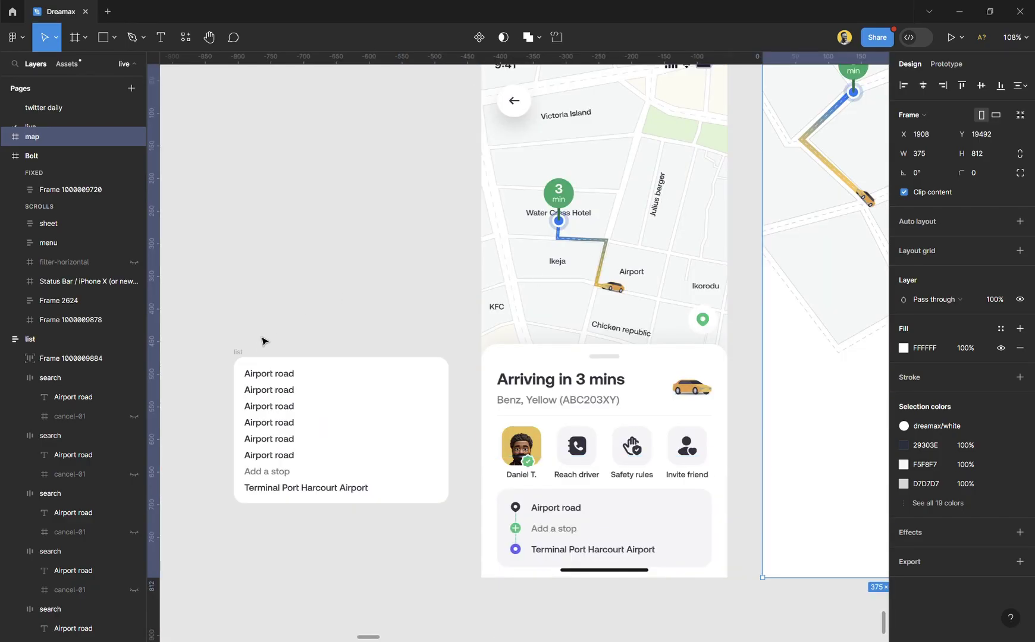
left_click(250, 352)
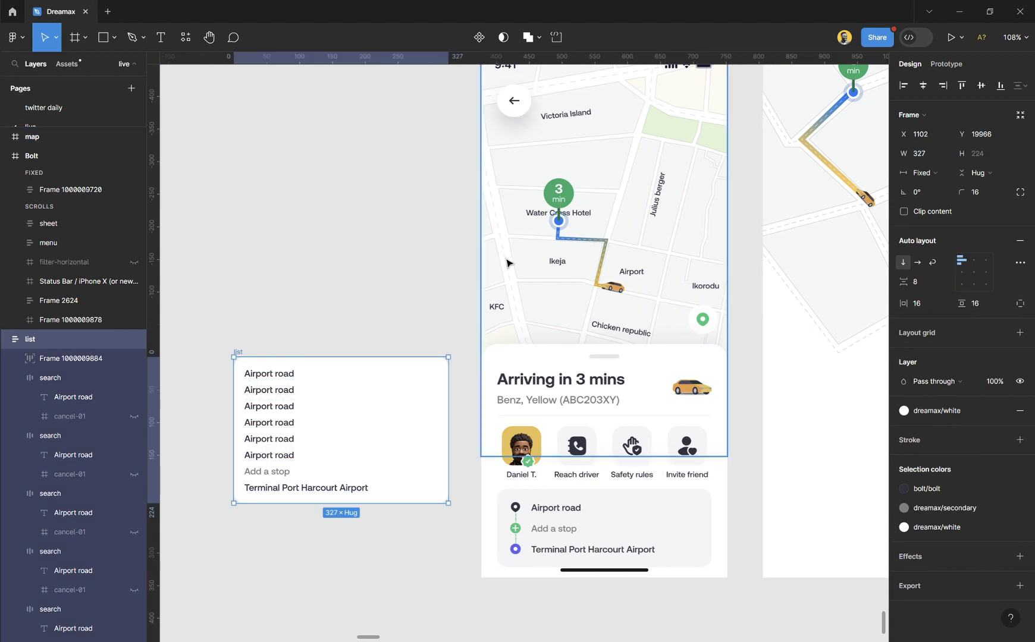
key("shift+2")
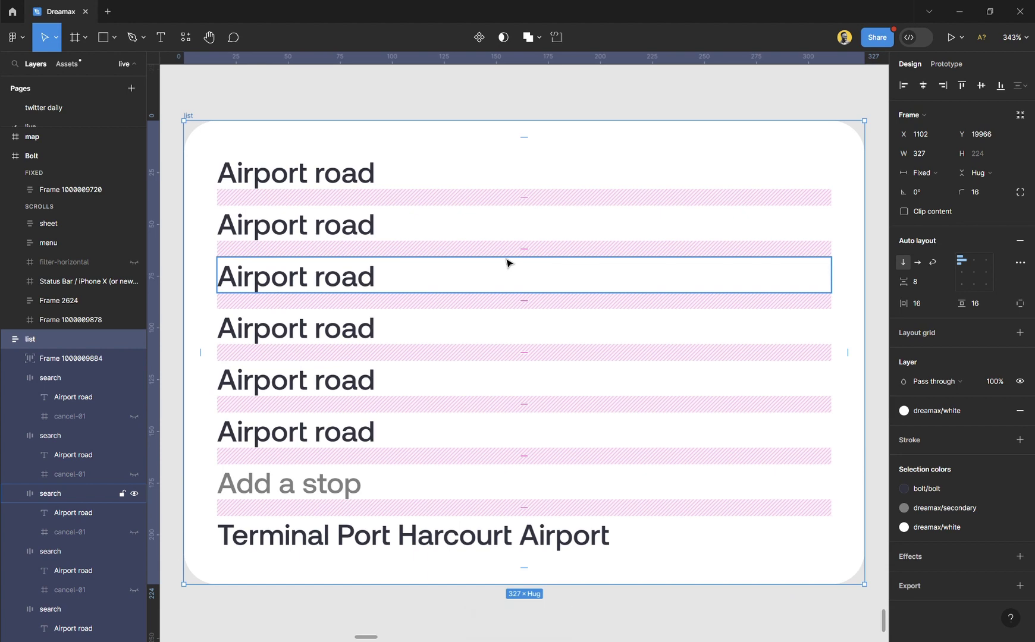
scroll(390, 231, "down", 5)
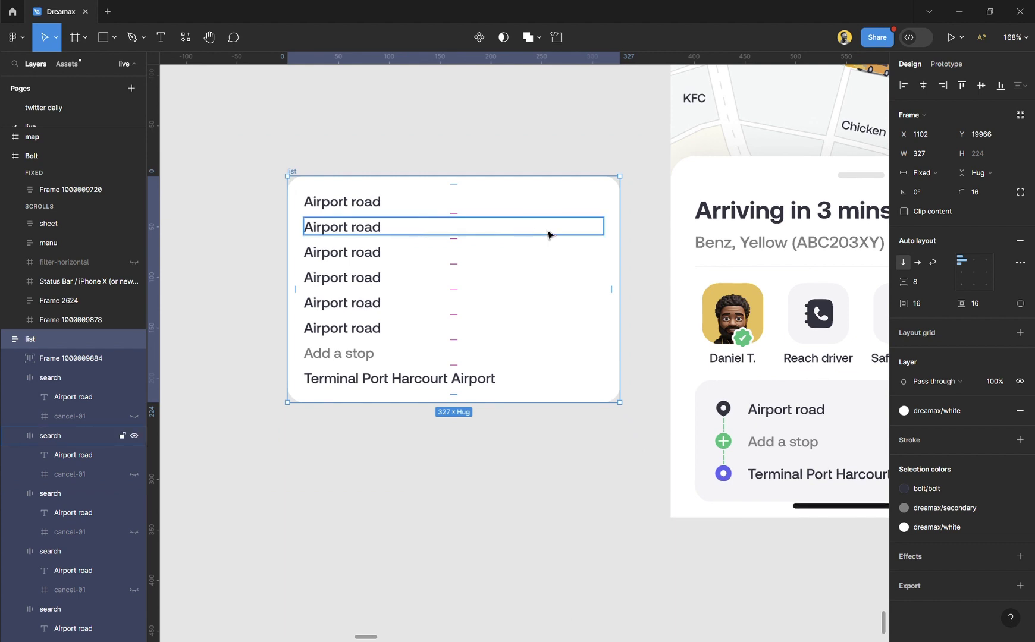
left_click(773, 174)
key("shift+2")
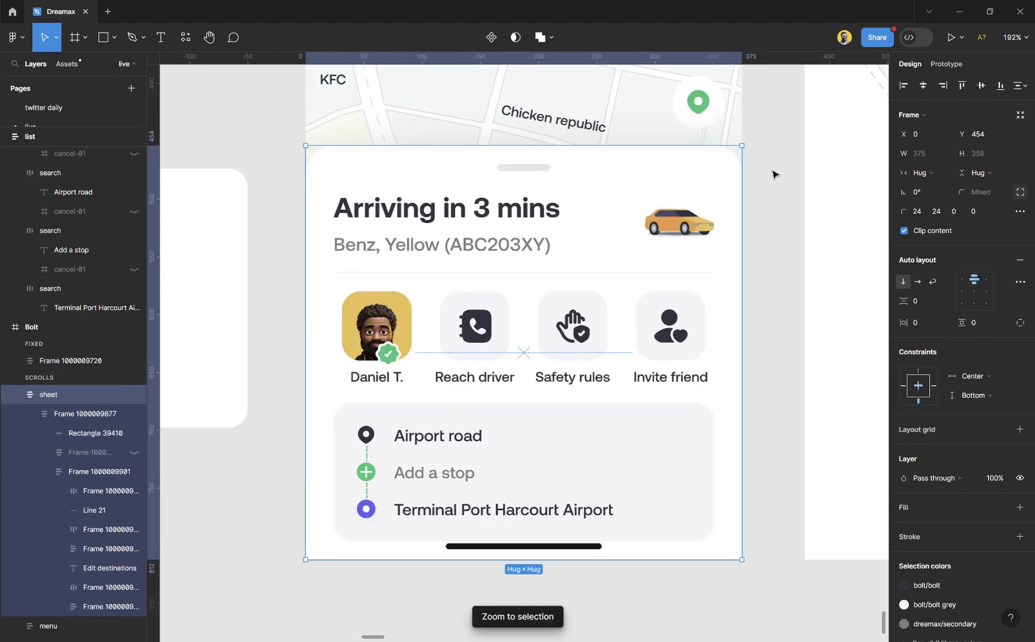
left_click(702, 309)
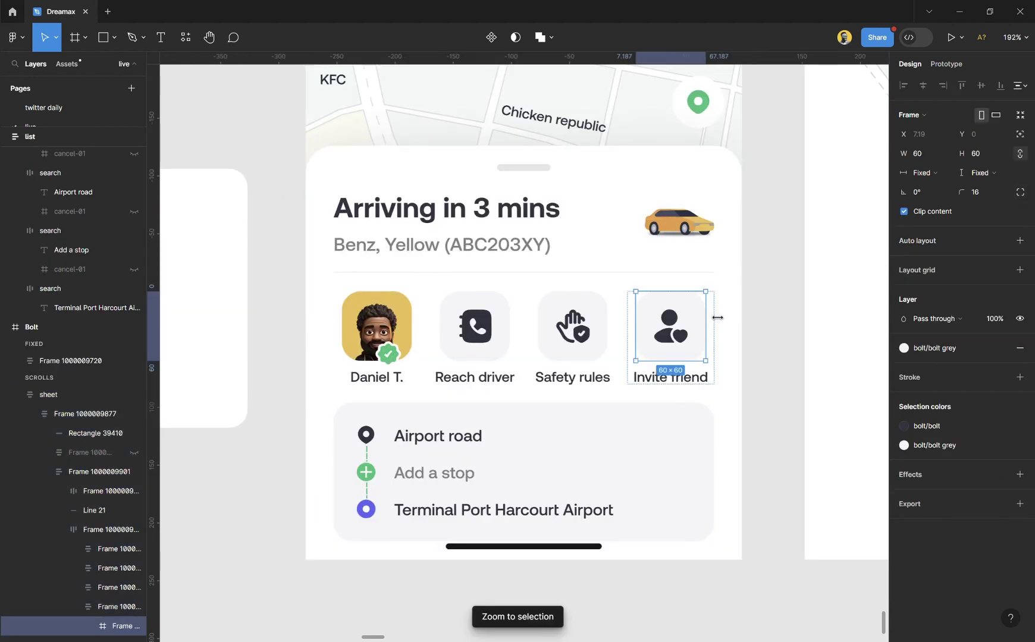
key("shift+2")
scroll(511, 300, "down", 5)
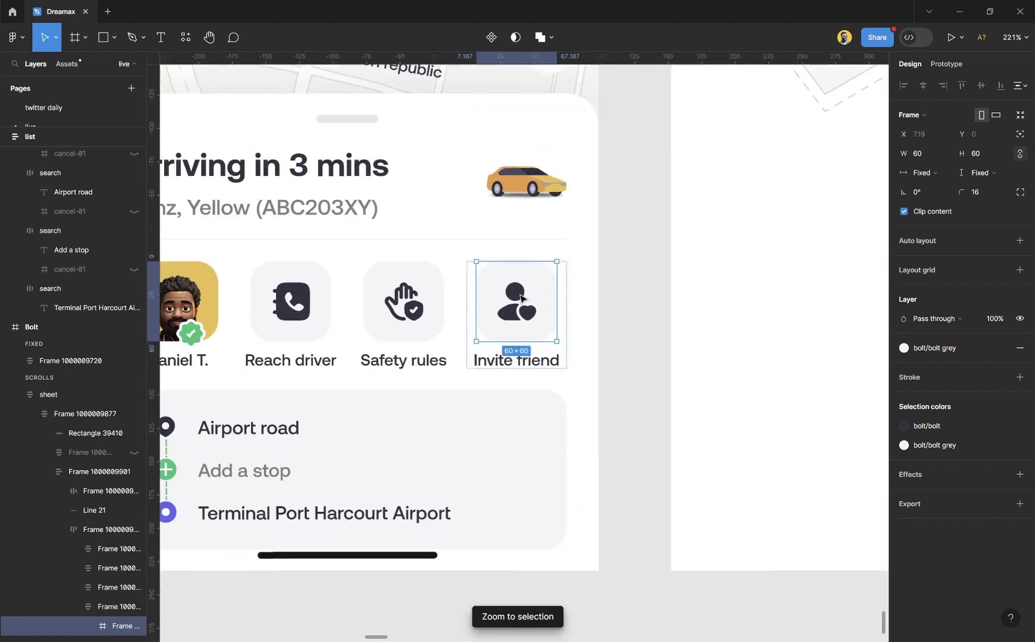
scroll(511, 297, "left", 5)
left_click(424, 285)
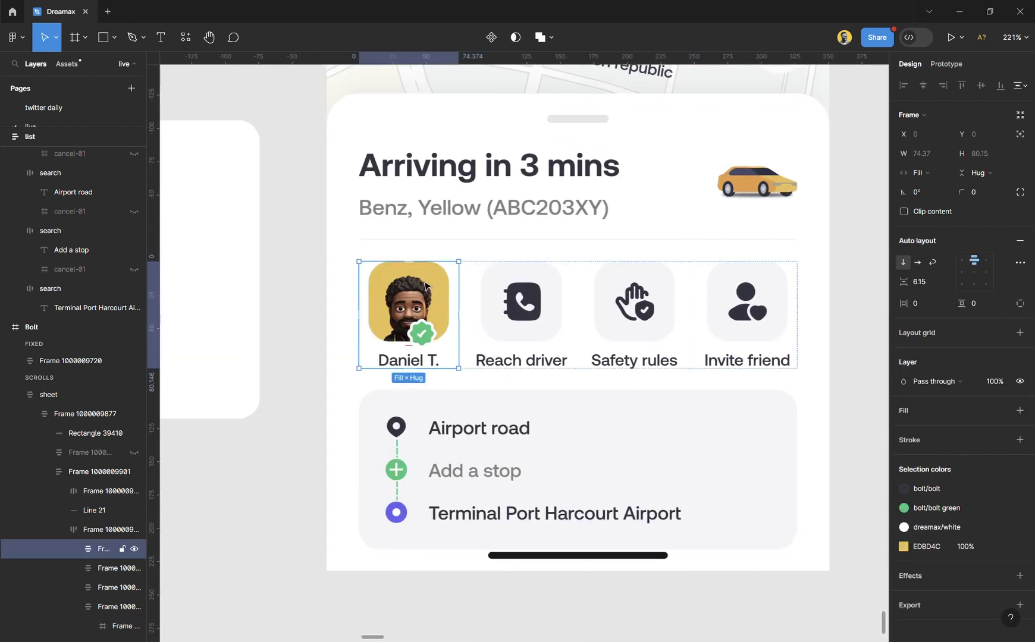
key("shift+2")
scroll(483, 279, "down", 3)
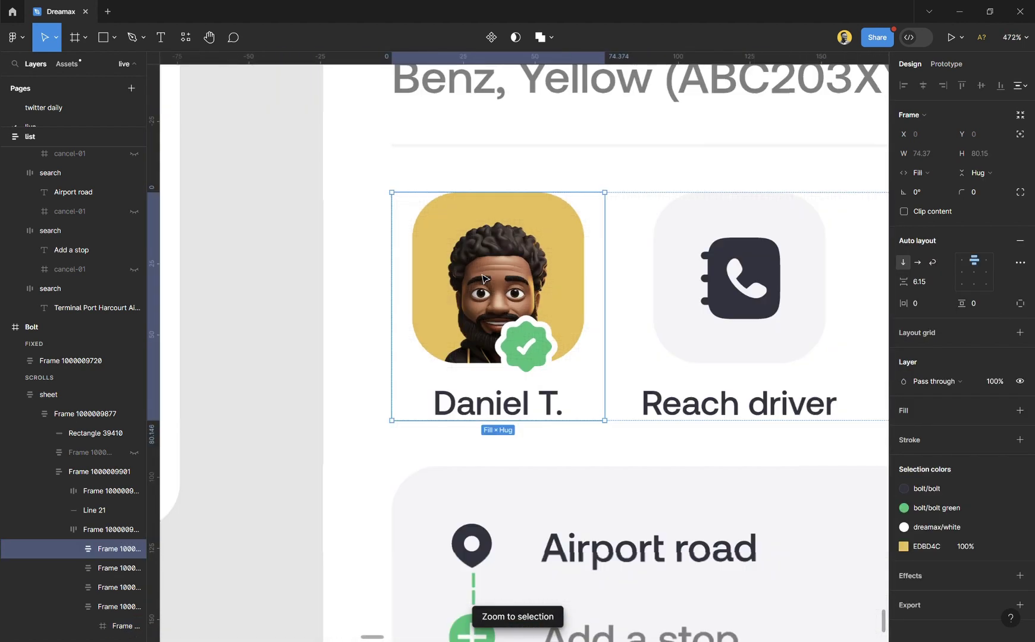
scroll(483, 279, "down", 4)
left_click(372, 224)
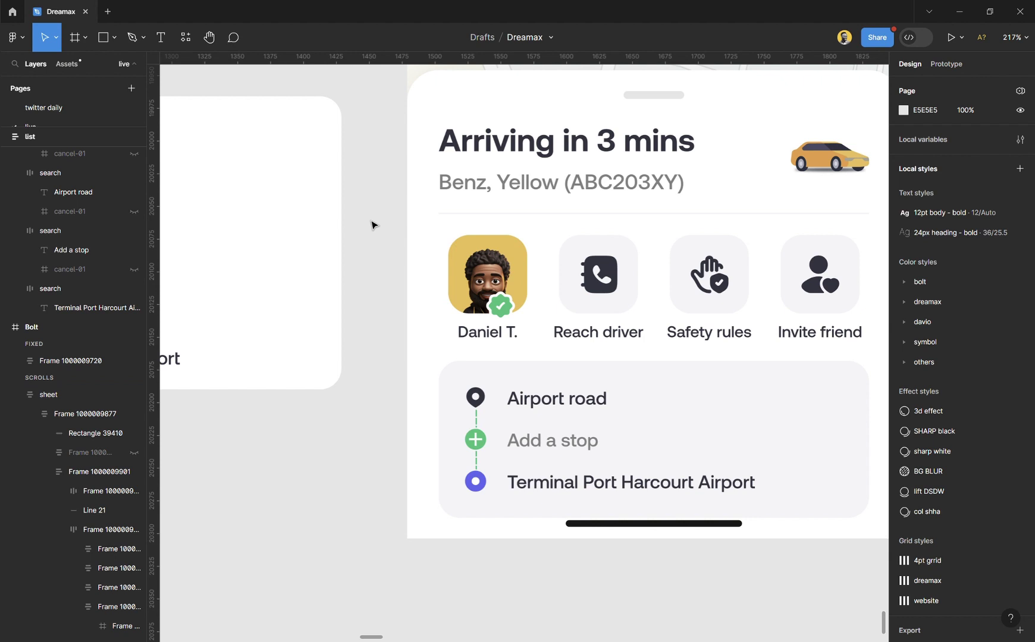
With the ride sheet selected, zoom out to the whole file with Shift+1, then back with Shift+2.
left_click(493, 221)
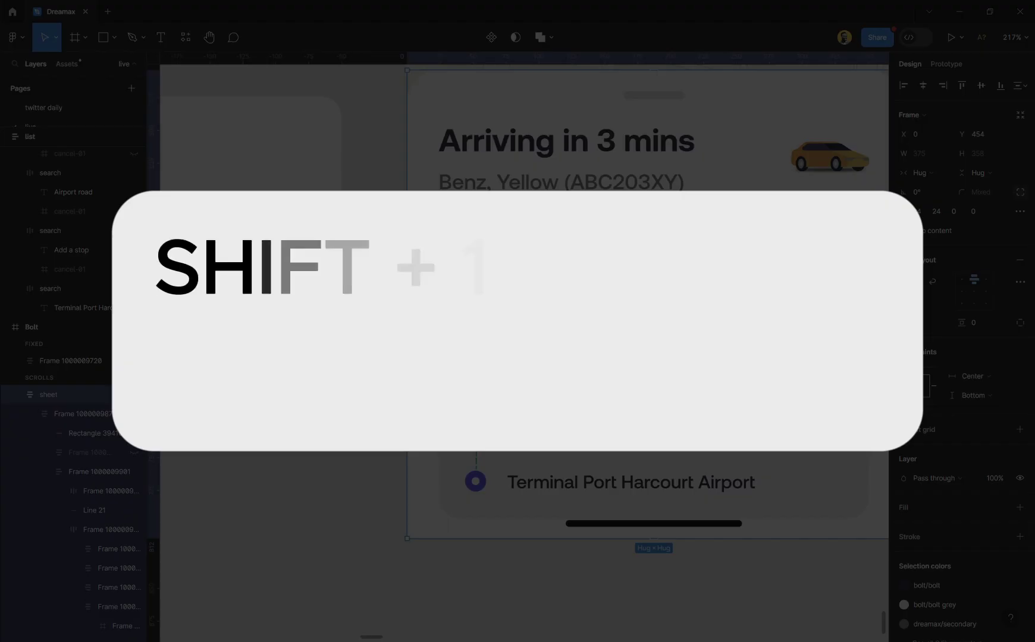
key("shift+1")
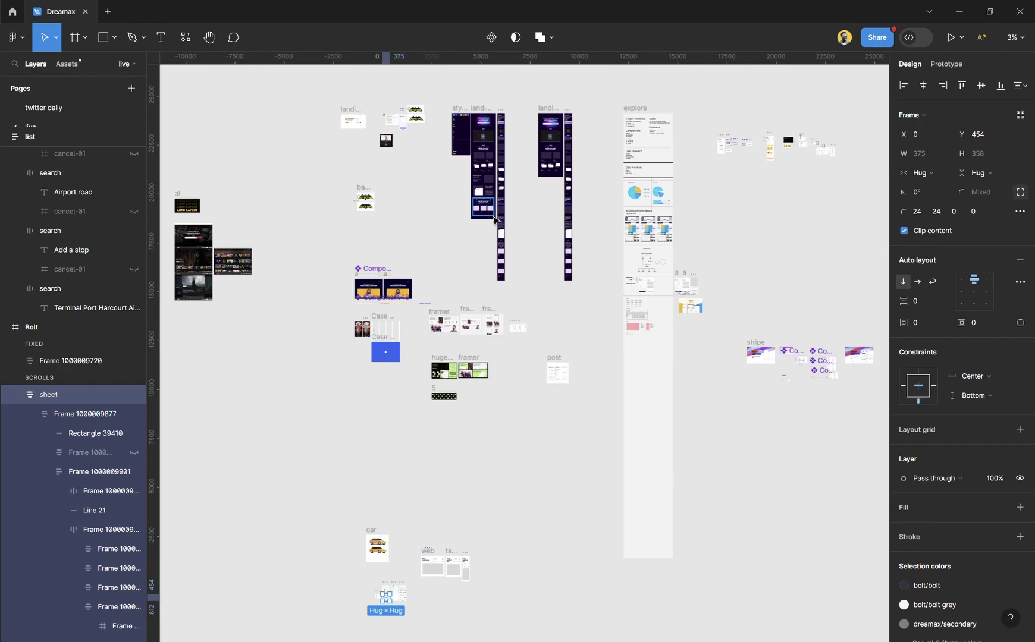
key("shift+2")
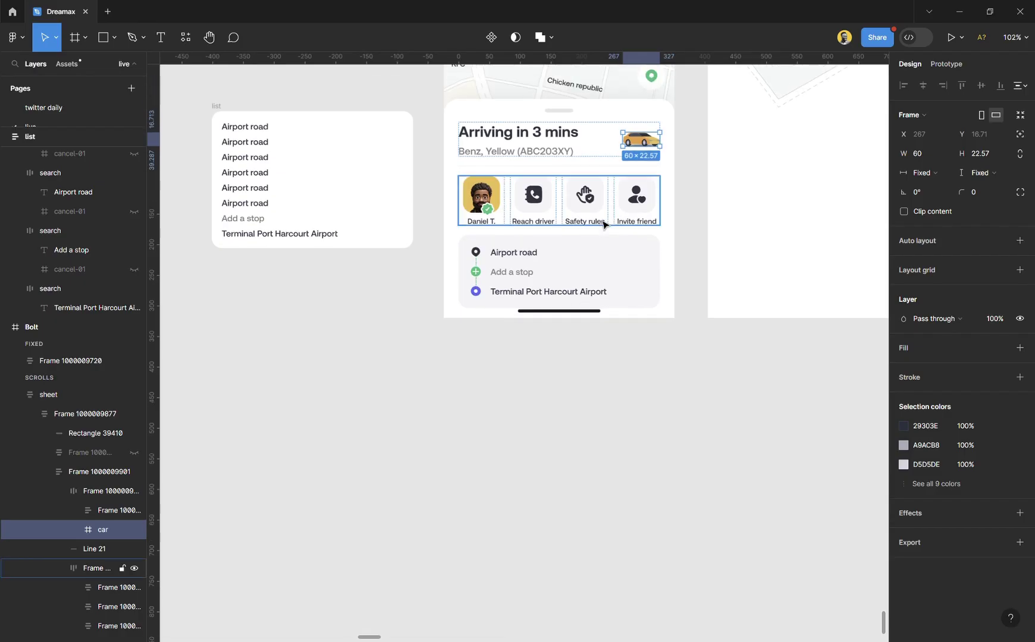
Mirror the car image horizontally with Shift+H, then flip it back to face right.
scroll(643, 176, "up", 1)
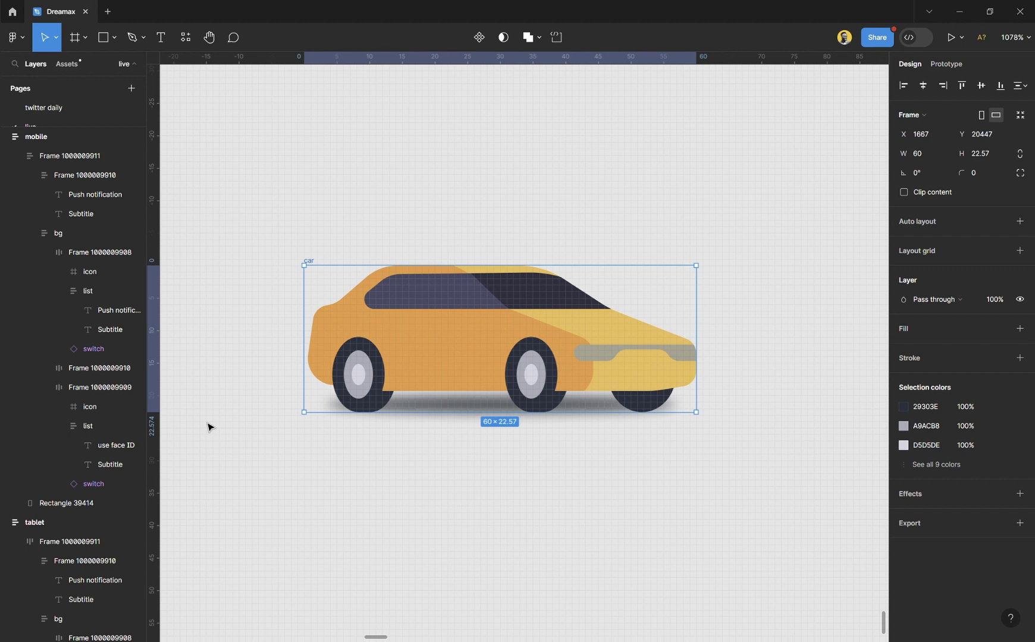
key("shift+h")
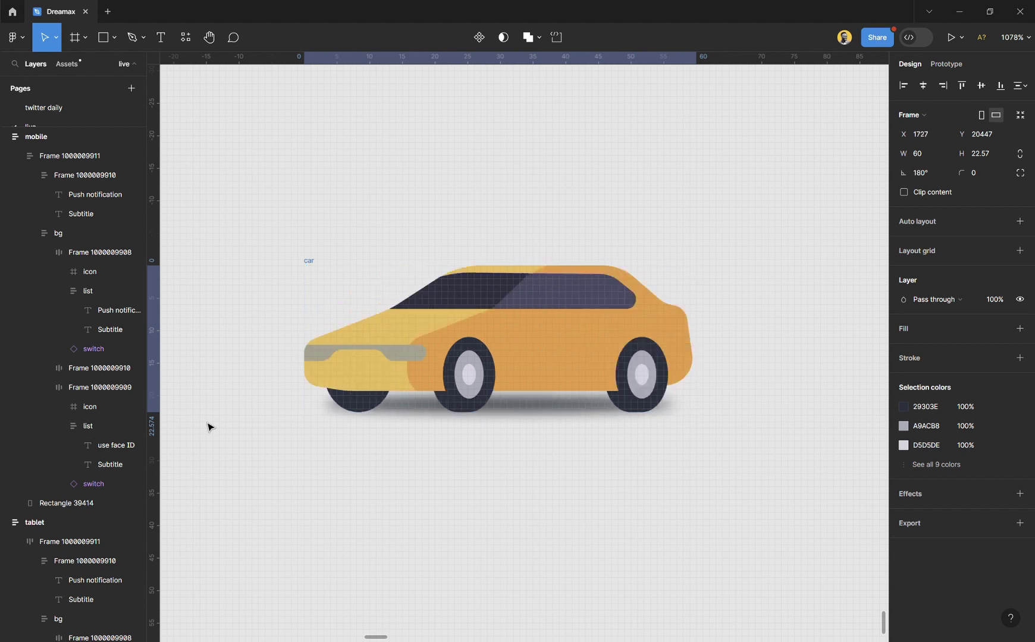
key("shift+h")
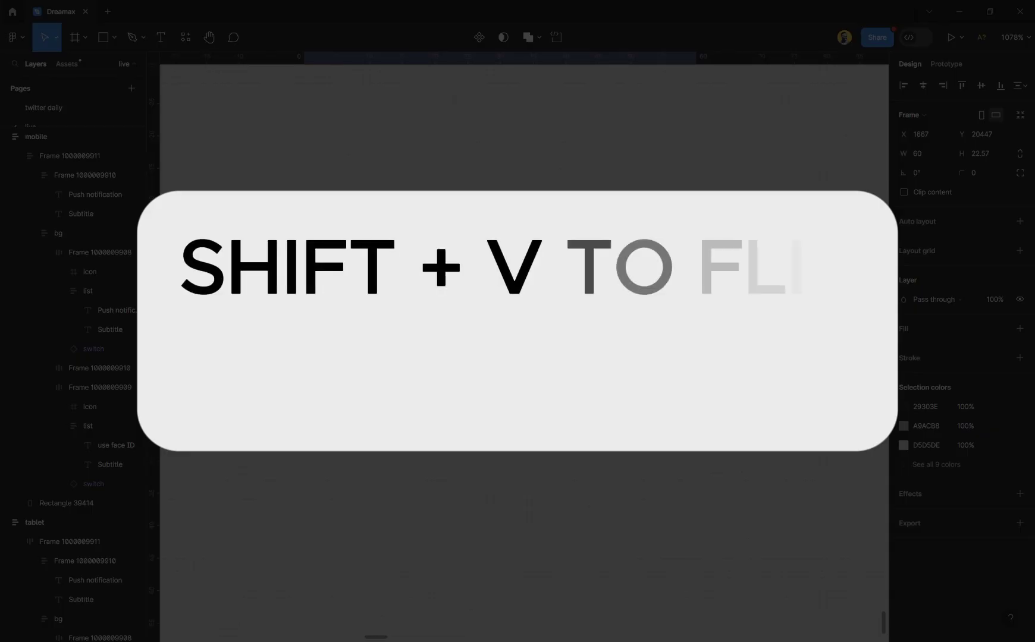
Flip the car upside down with Shift+V, then turn it upright again.
key("shift+v")
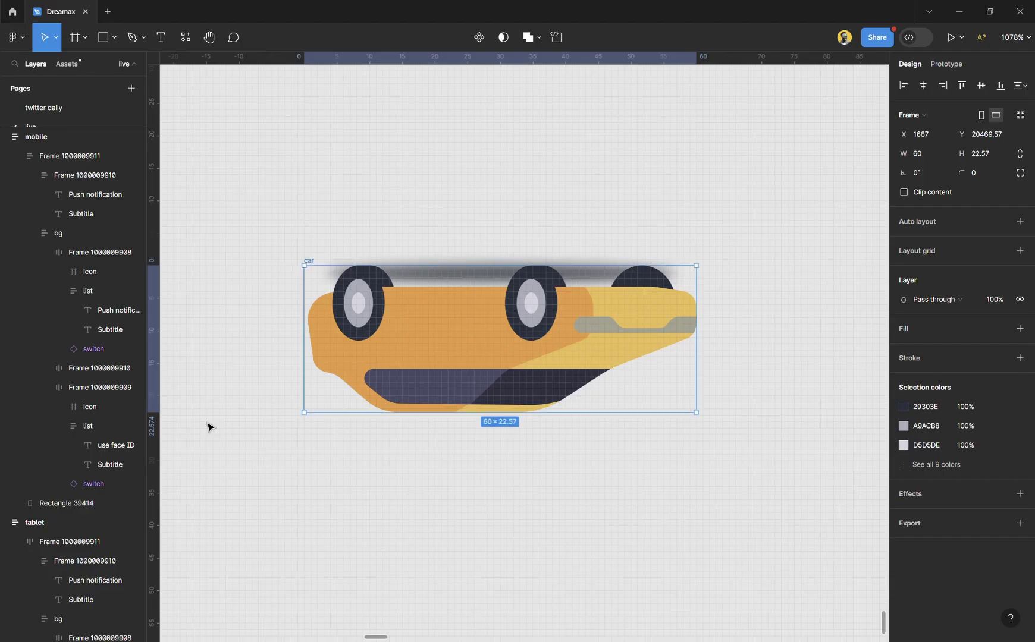
key("shift+v")
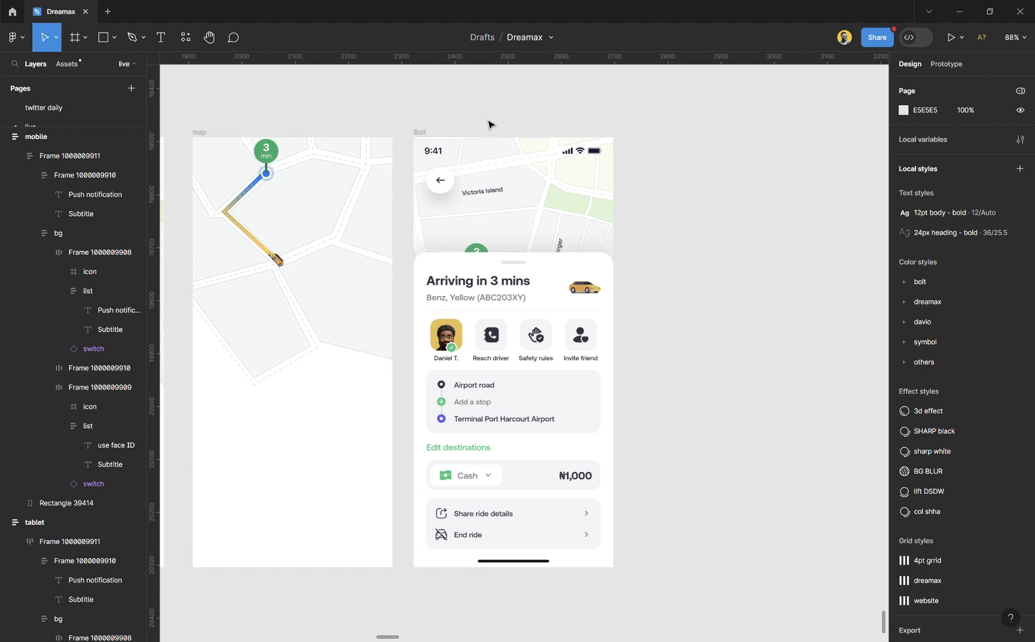
Copy the Bolt ride screen, move the map frame aside, and paste the Bolt screen over it with Paste to replace.
left_click(426, 133)
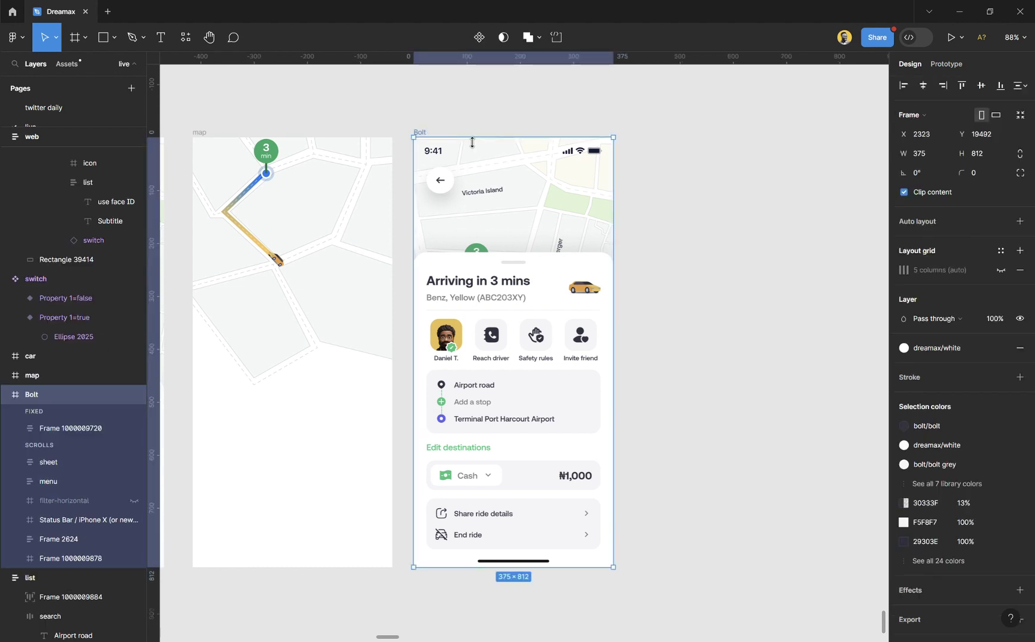
left_click(209, 136)
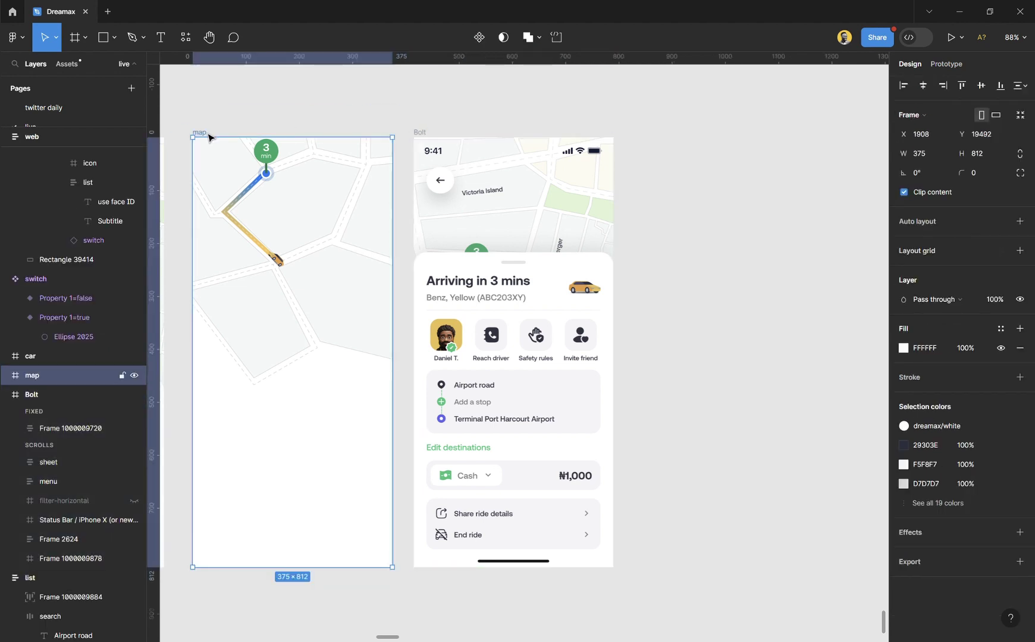
left_click_drag(277, 289, 364, 335)
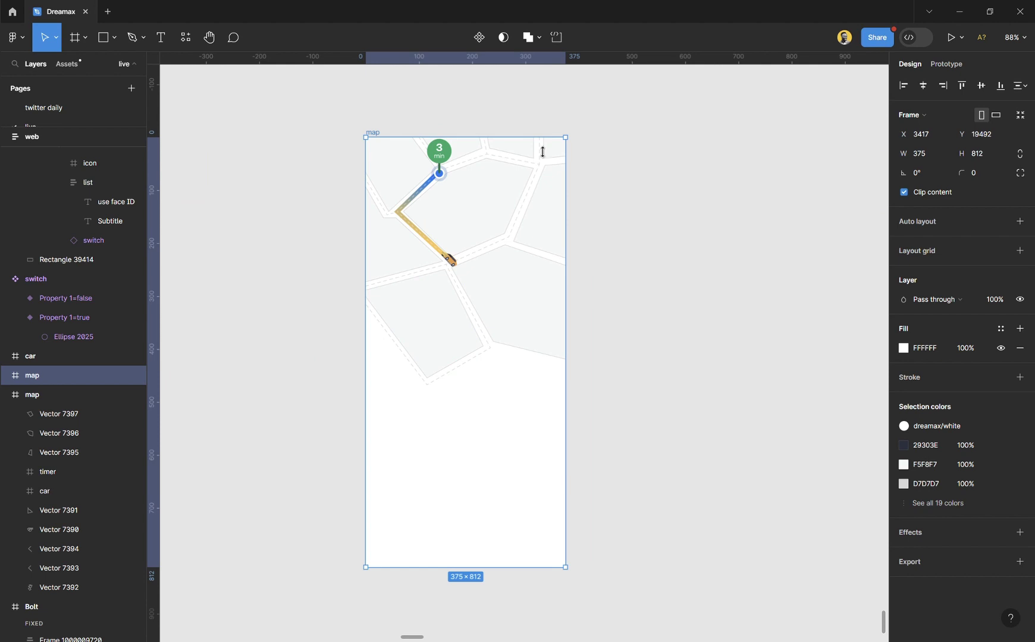
right_click(478, 178)
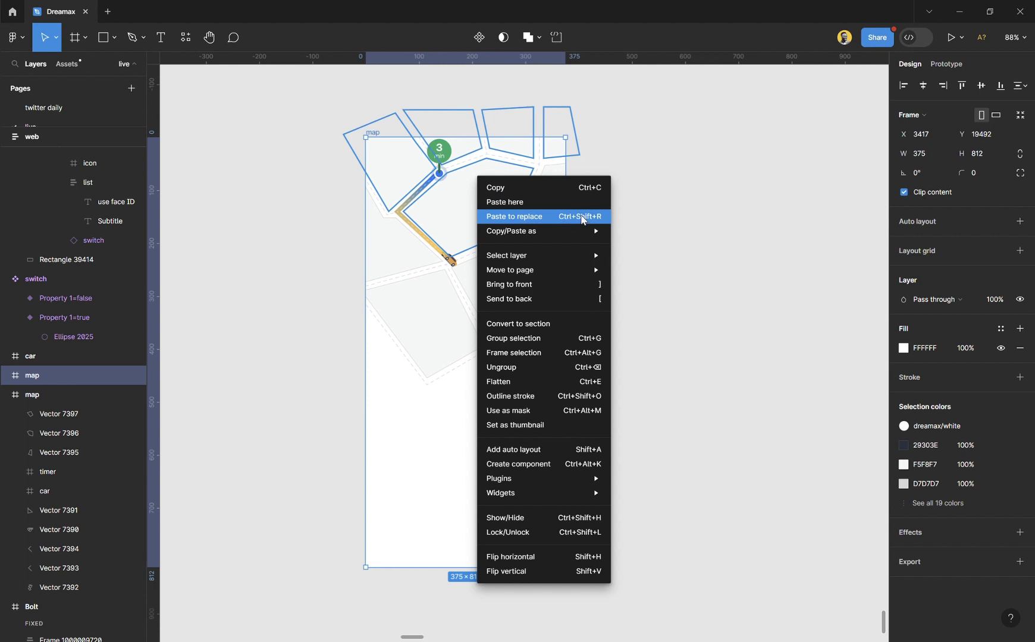
left_click(542, 219)
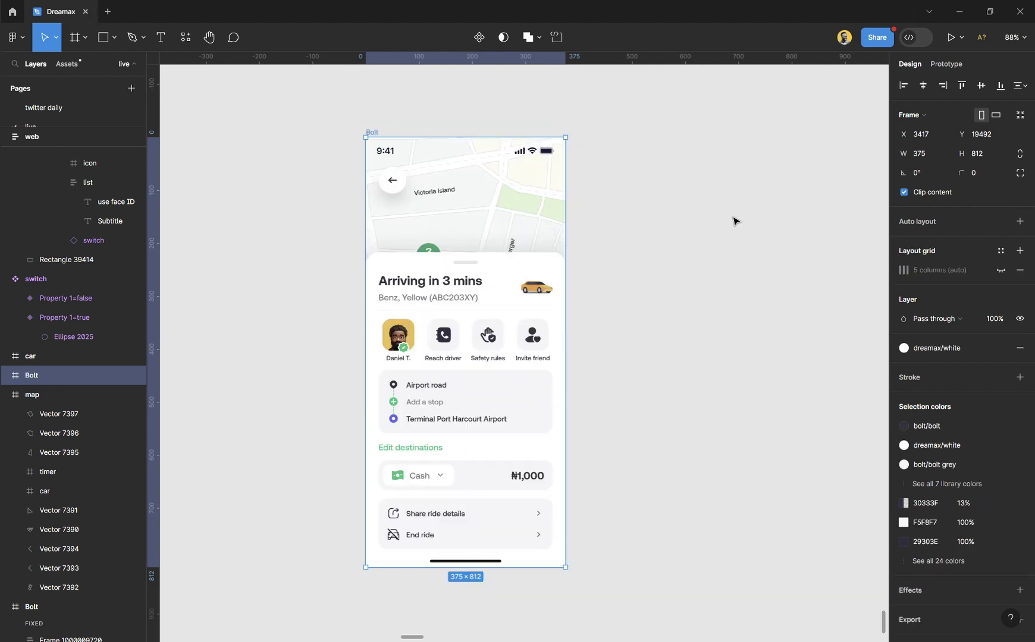
Try moving the pasted Bolt frame down, undo it to keep it at X 3518, Y 19492, then deselect.
left_click(720, 215)
left_click_drag(371, 133, 386, 177)
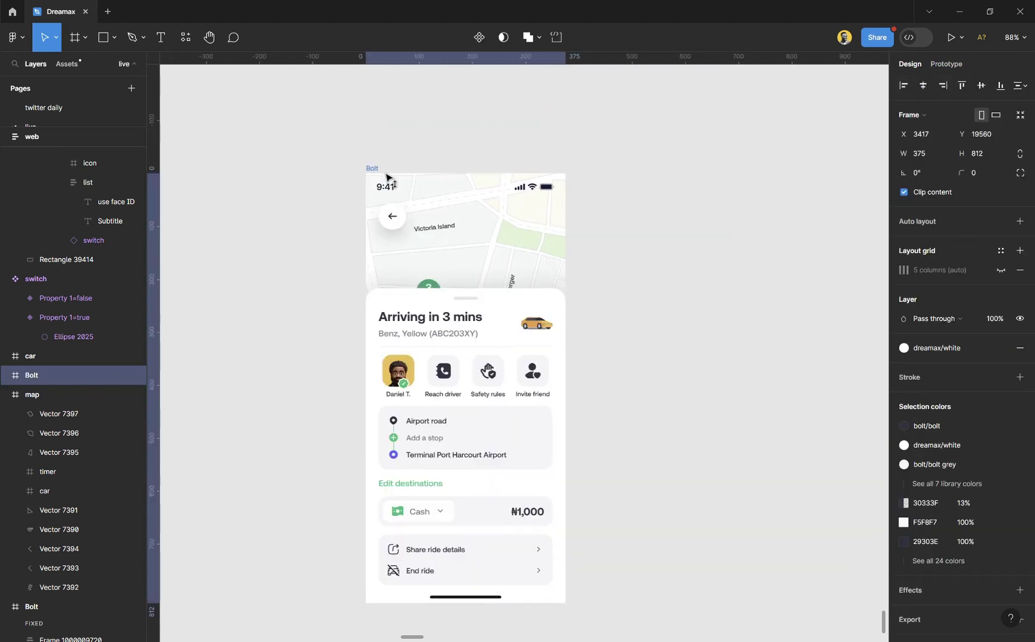
key("ctrl+z")
key("ctrl+z")
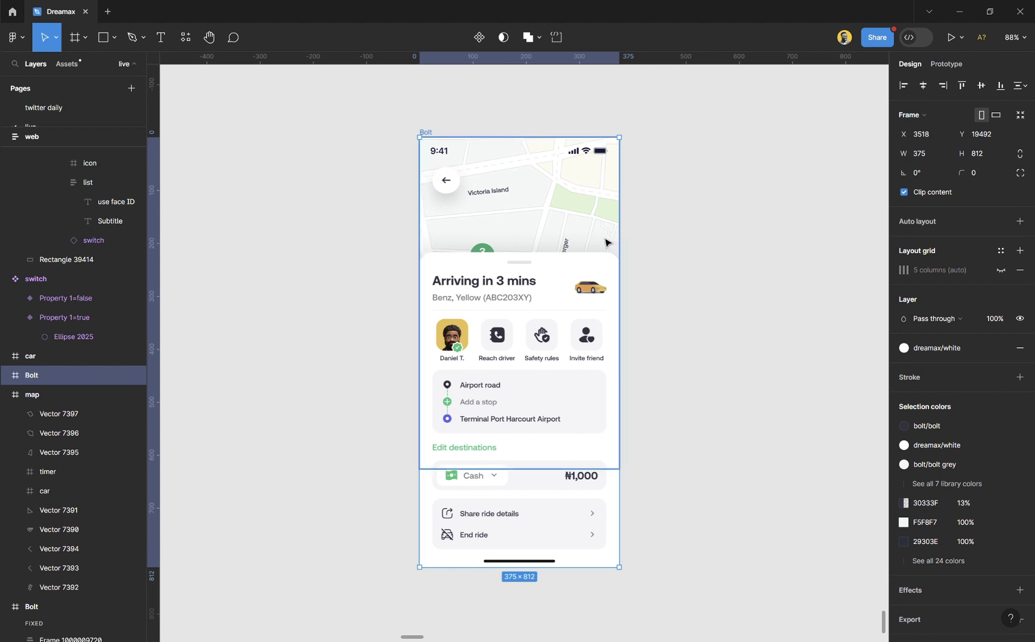
key("ctrl+z")
key("ctrl+z")
left_click(702, 290)
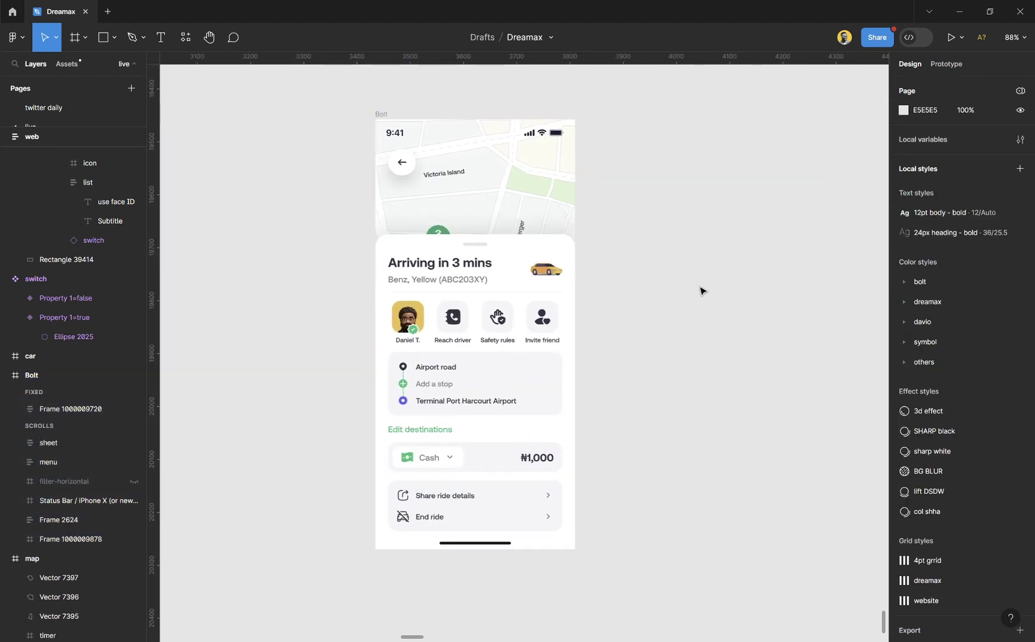